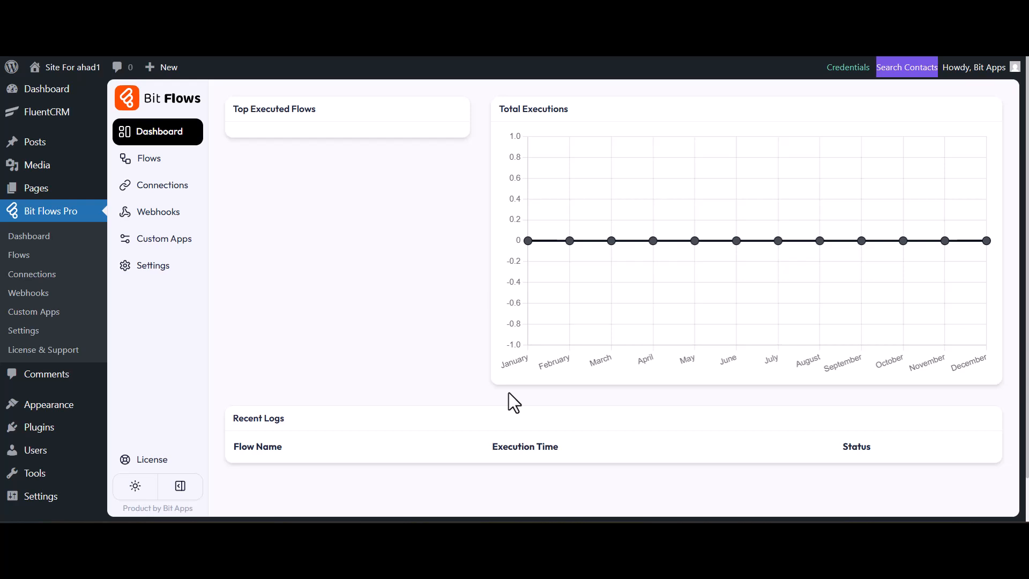
Create a new blank flow titled "Bit Flow"
left_click(147, 162)
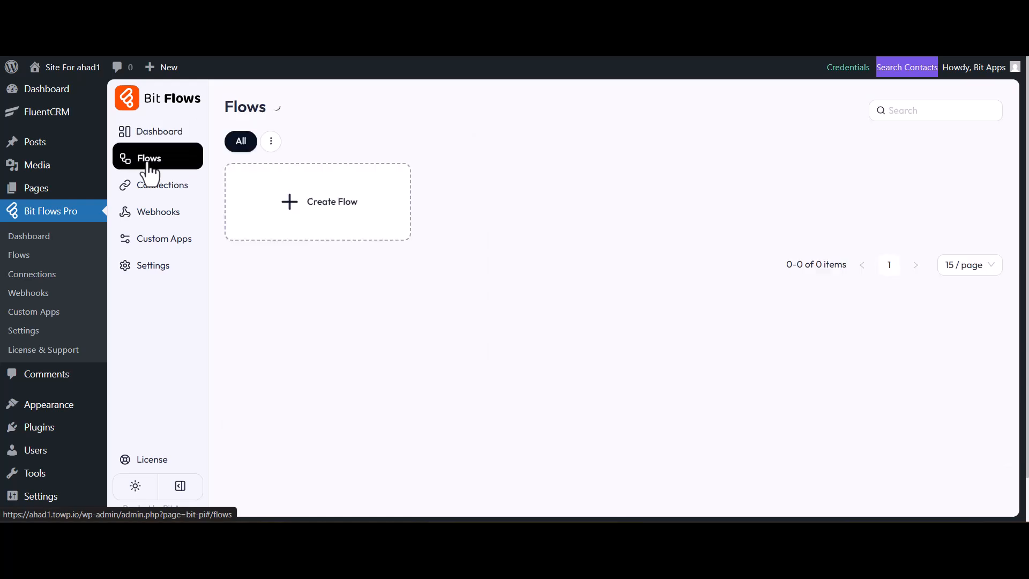
left_click(285, 214)
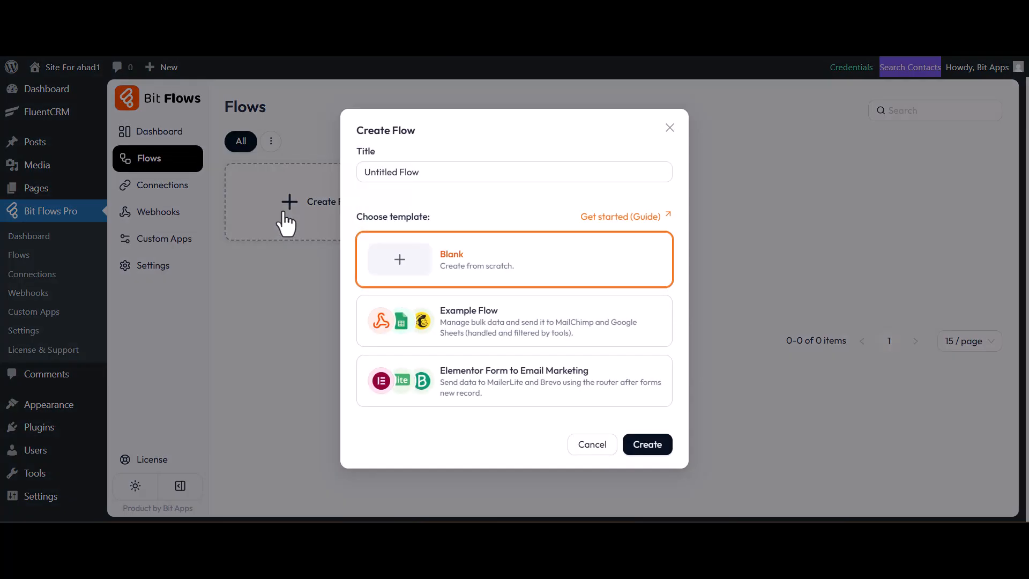
double_click(368, 173)
key("BackSpace")
type("Bit")
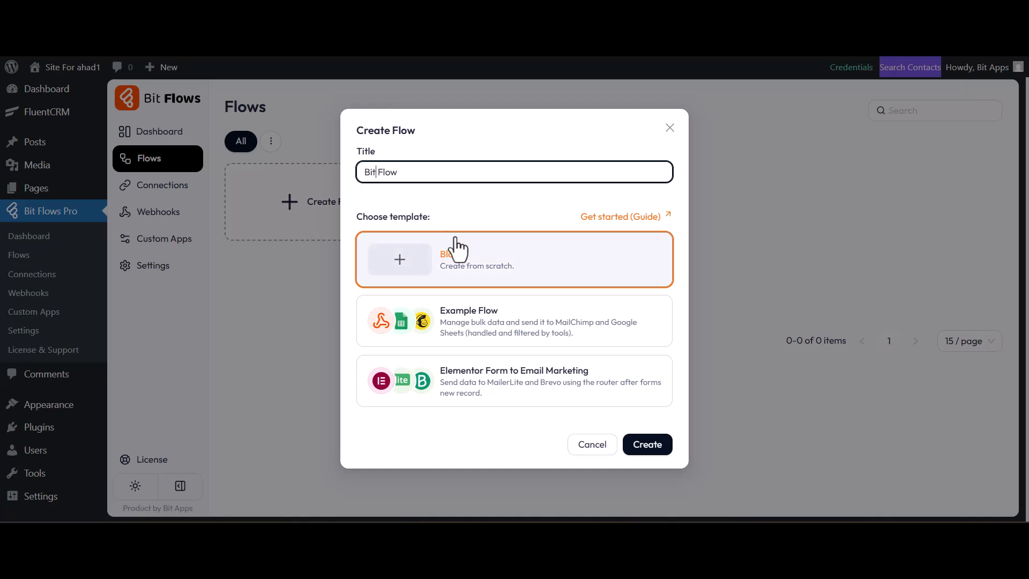
left_click(639, 446)
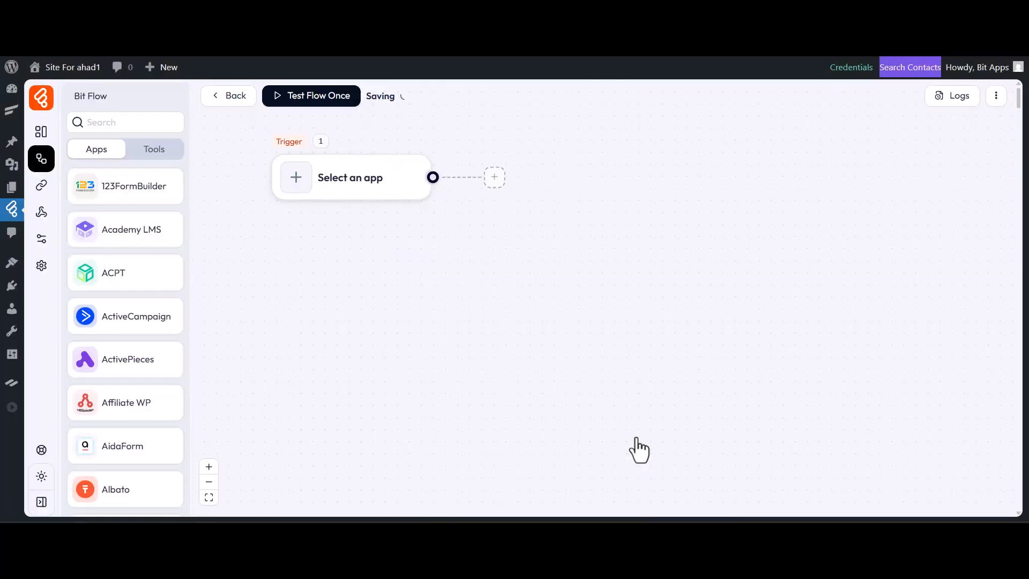
Set the flow's trigger to Google Forms with the On Form Submit event, found by searching for google
left_click(587, 317)
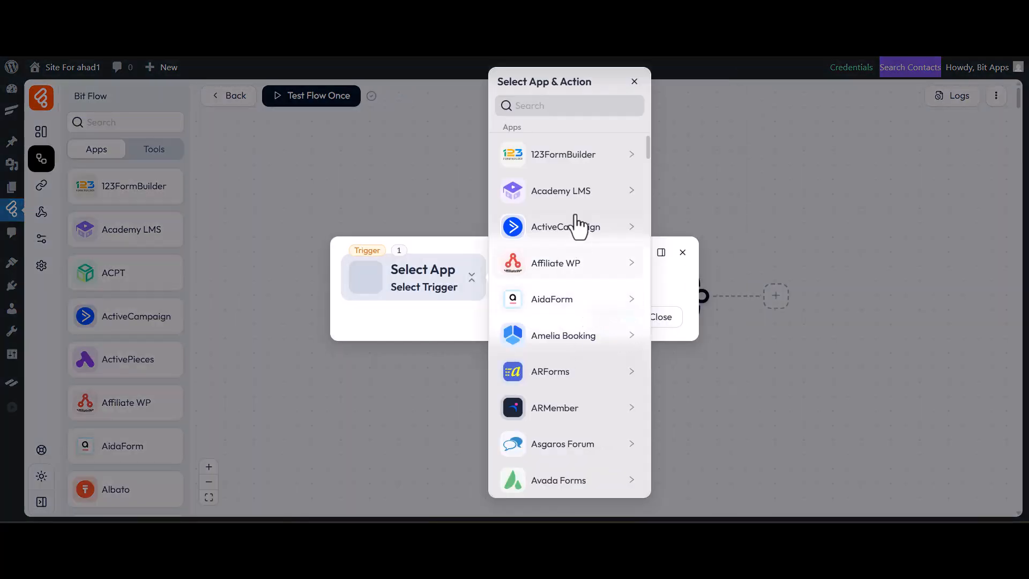
left_click(582, 106)
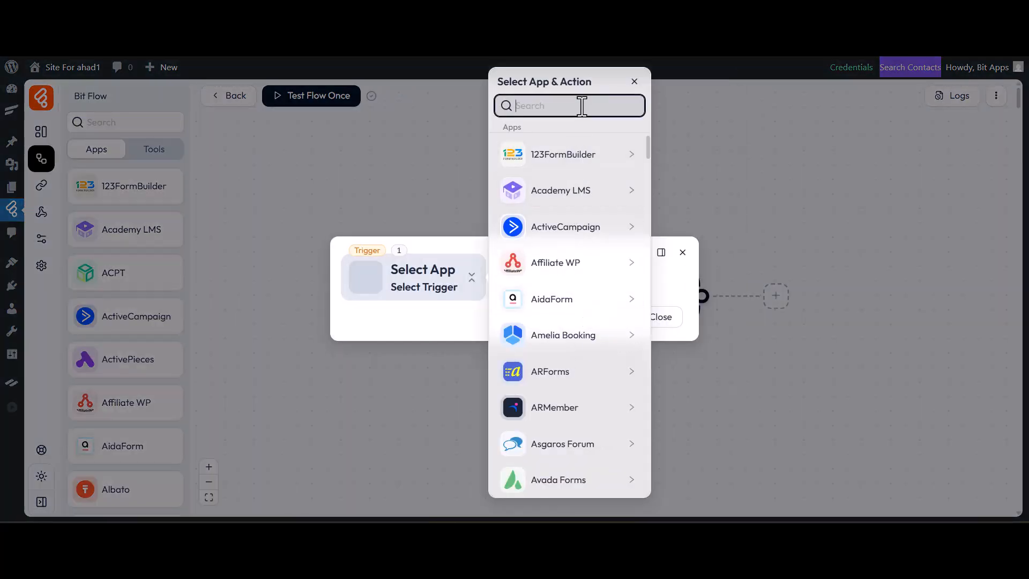
type("google")
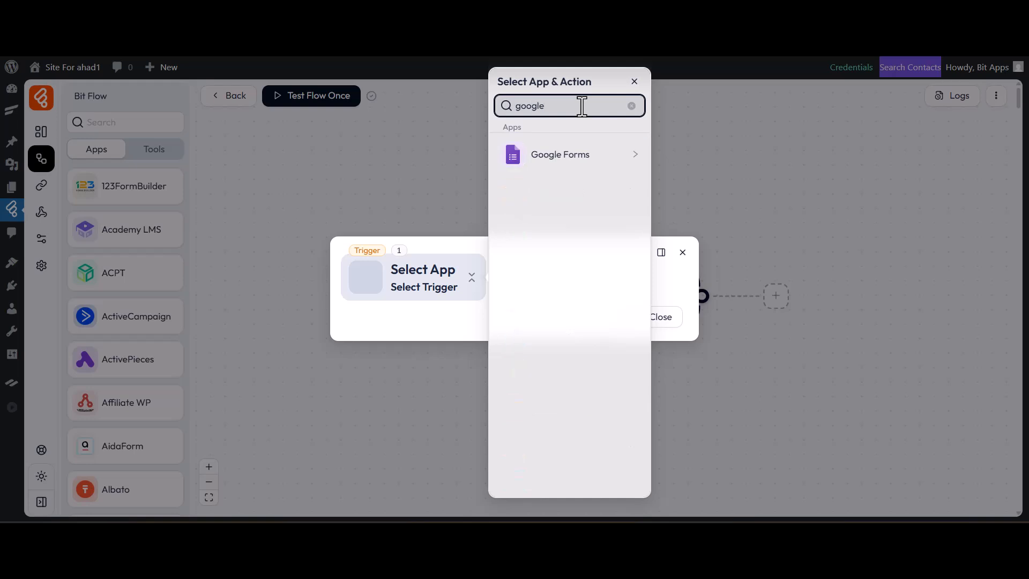
left_click(573, 153)
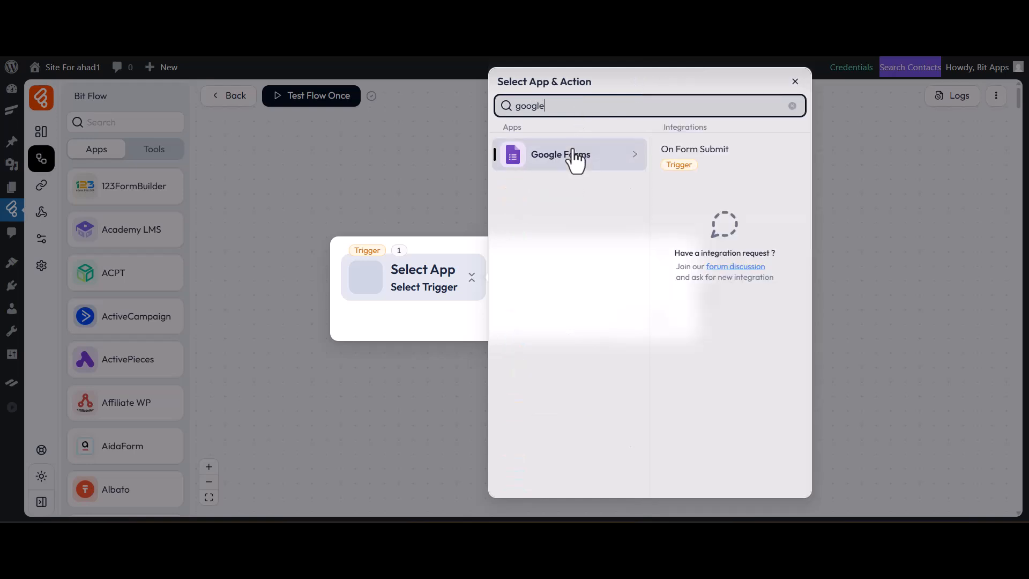
left_click(706, 158)
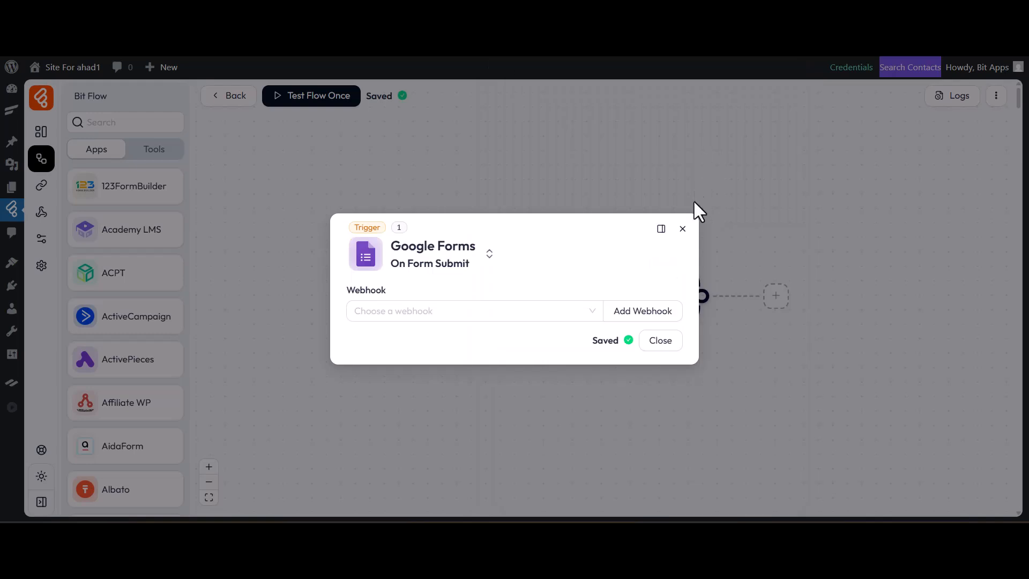
Create a new webhook for the trigger, keeping the default name Untitled Webhook
left_click(661, 312)
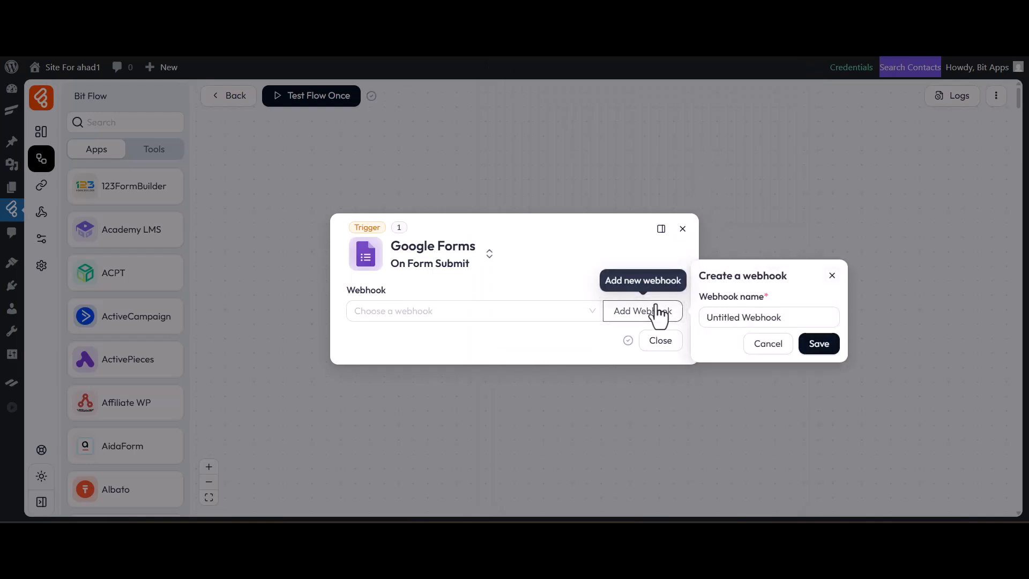
left_click(777, 299)
left_click(809, 345)
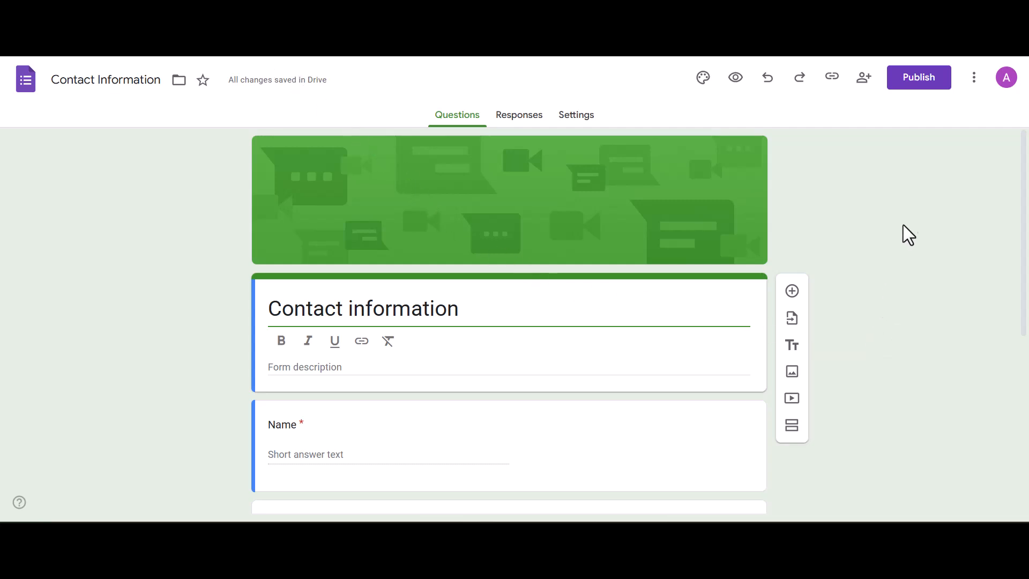
Open Apps Script from the Contact Information form and replace the default code with the pasted webhook script
left_click(973, 80)
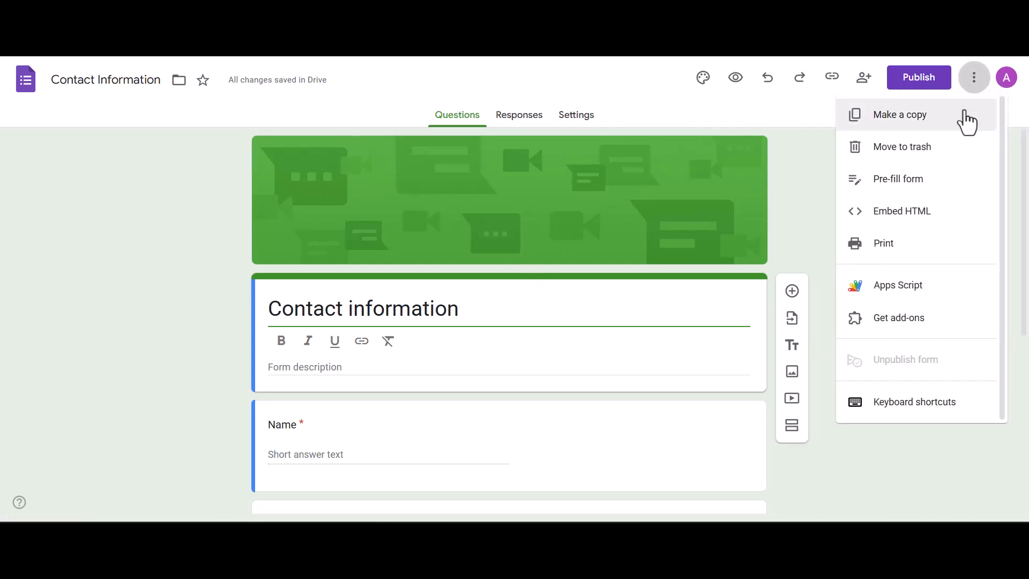
left_click(907, 290)
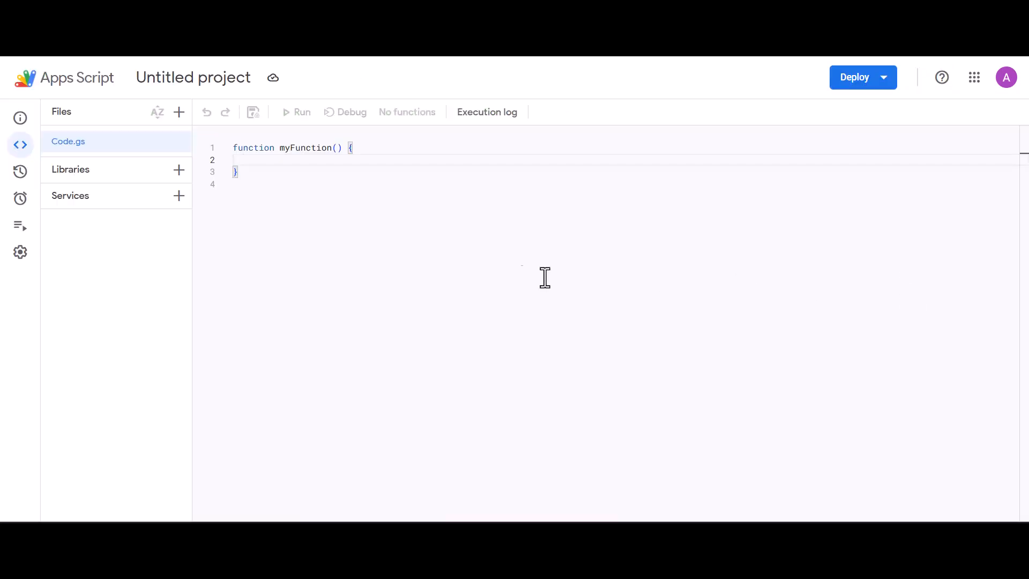
left_click_drag(238, 169, 226, 142)
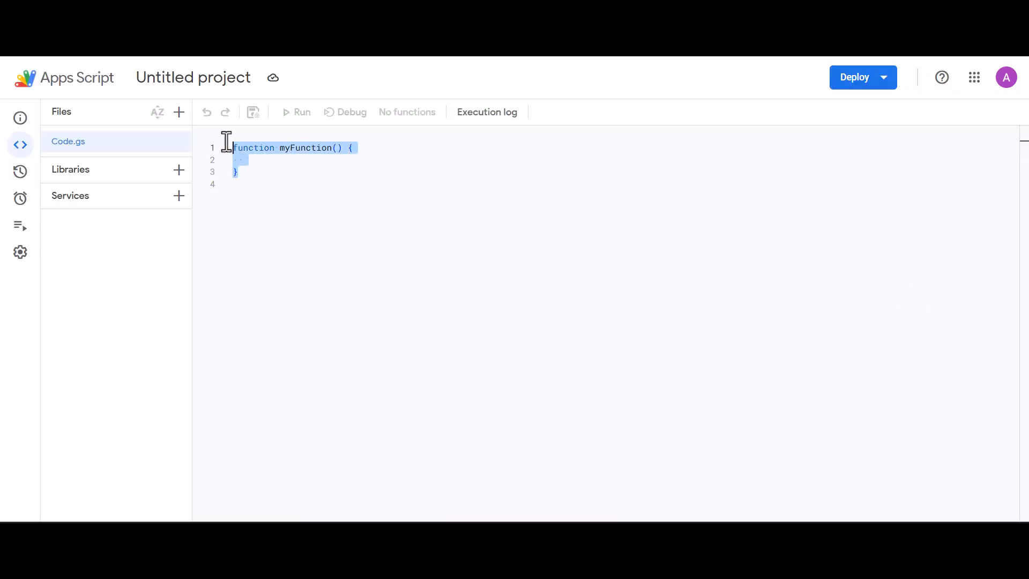
type("var ENDPOINT_URL = \"YOUR_WEBHOOK_URL_HERE\"; // Replace with your actual webhook URL  function onSubmit(e) {   var form = FormApp.getActiveForm();   var allResponses = form.getResponses();   var latestResponse = allResponses[allResponses.length - 1]; // Get the latest response   var itemResponses = latestResponse.getItemResponses();    var payload = {};   for (var i = 0; i < itemResponses.length; i++) {     var question = itemResponses[i].getItem().getTitle();     var answer = itemResponses[i].getResponse();     payload[question] = answer;   }    var options = {     \"method\": \"post\",     \"contentType\": \"application/json\",     \"payload\": JSON.stringify(payload)   };    UrlFetchApp.fetch(ENDPOINT_URL, options); }")
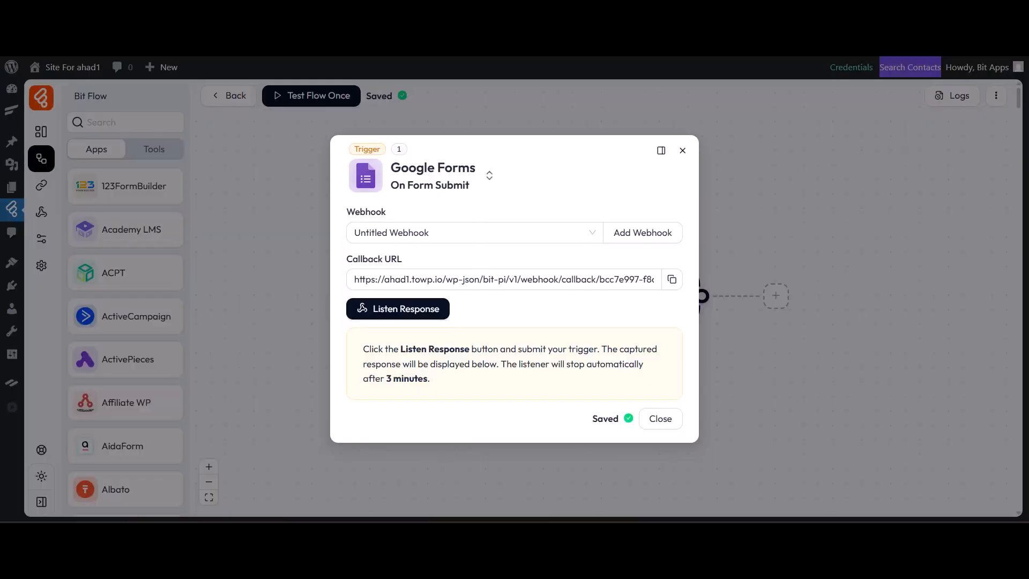
Copy the trigger's callback URL and paste it as the ENDPOINT_URL value in place of the placeholder in the script
left_click(398, 309)
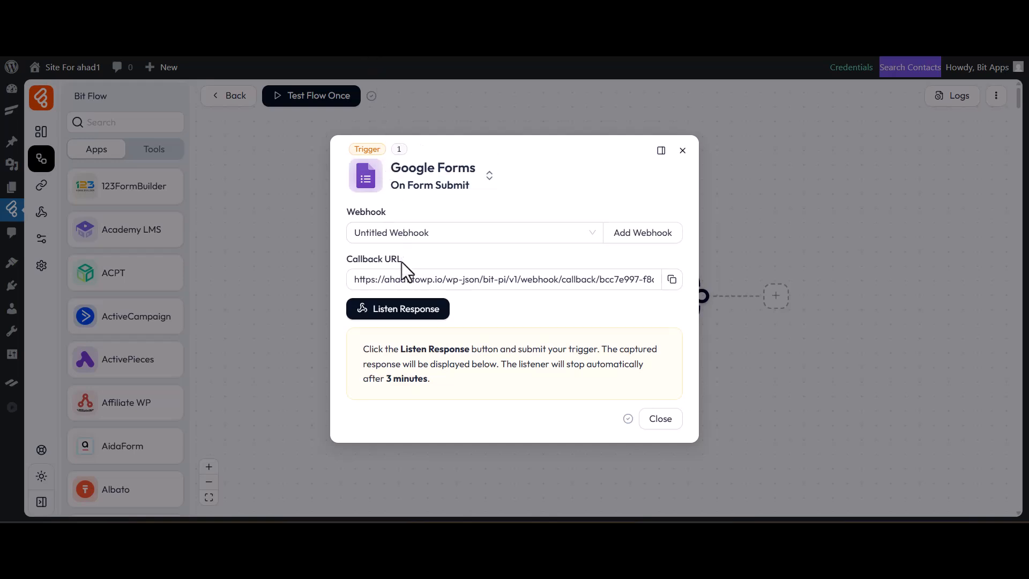
left_click(672, 279)
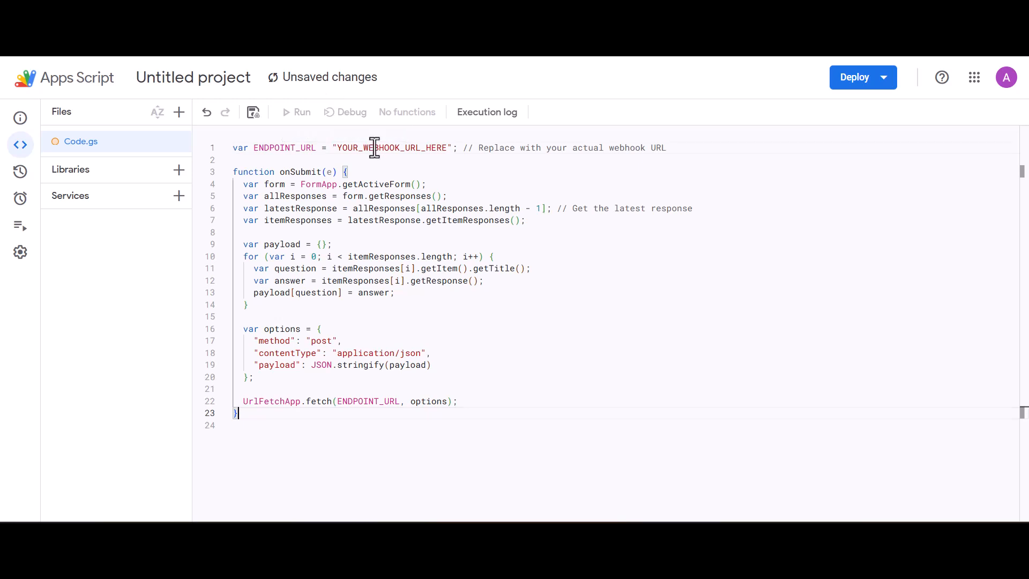
double_click(375, 147)
key("ctrl+v")
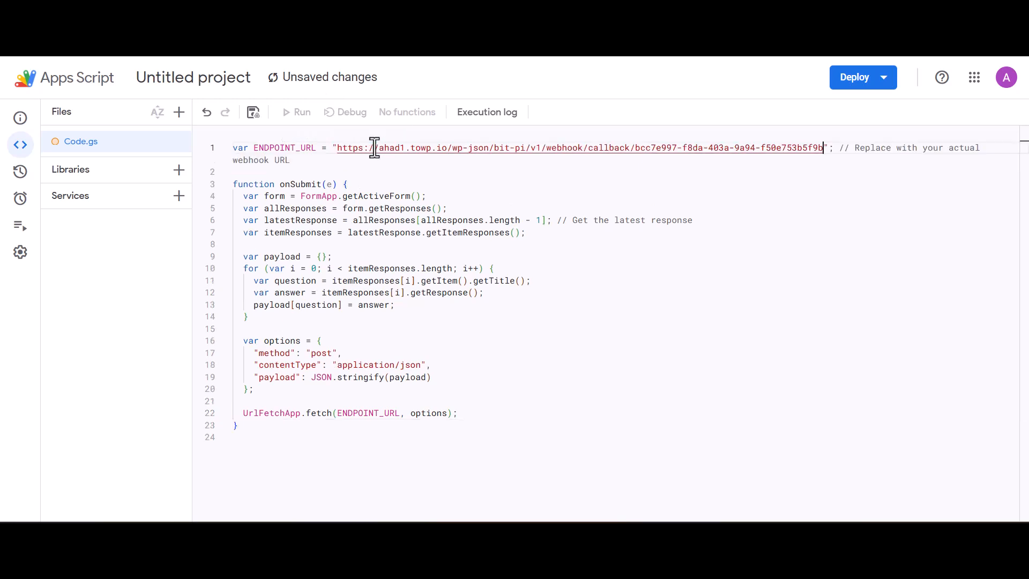
Create a new Web app deployment of the script with the description Bit Flows
left_click(862, 79)
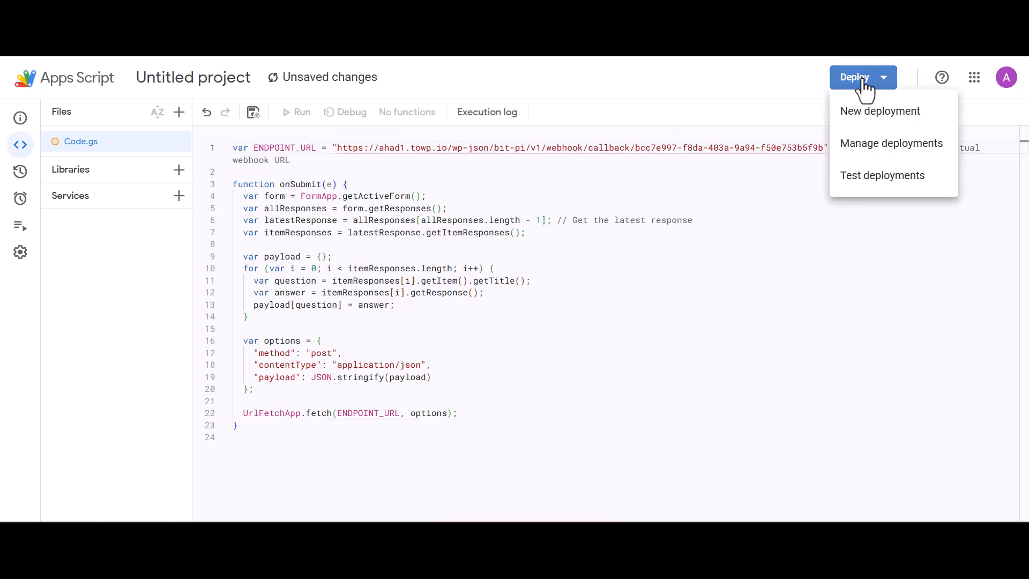
left_click(880, 109)
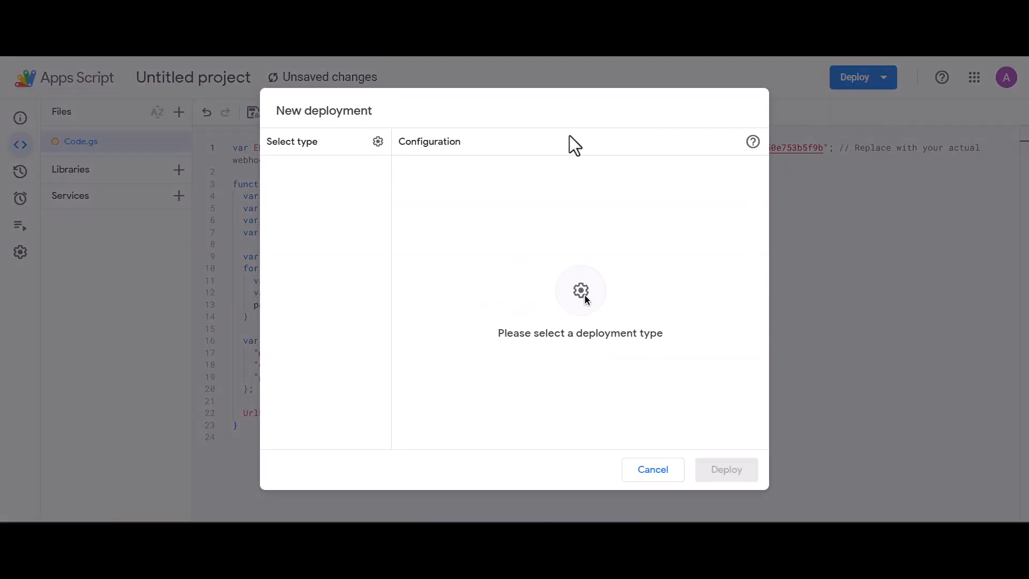
left_click(378, 142)
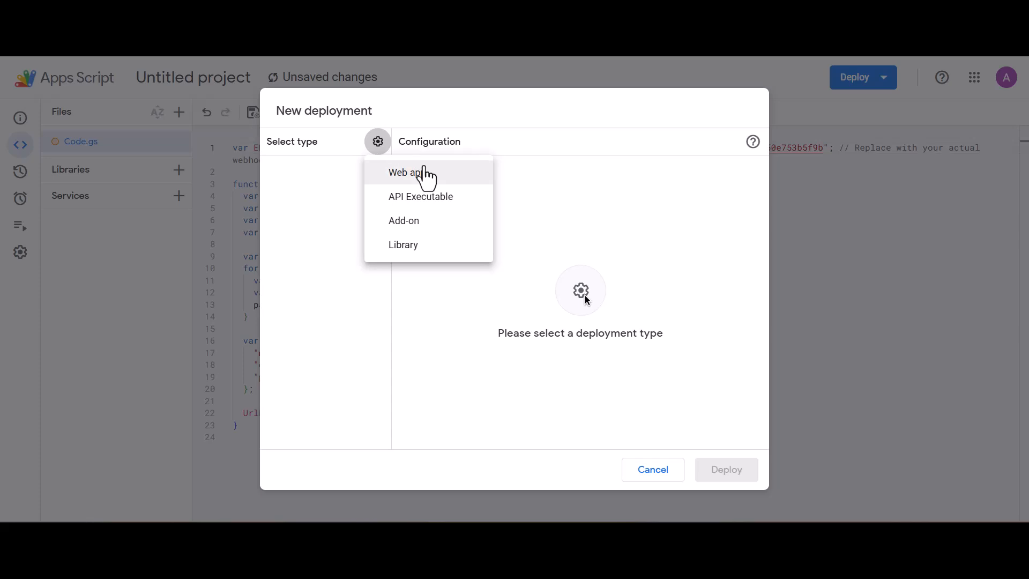
left_click(422, 170)
left_click(493, 208)
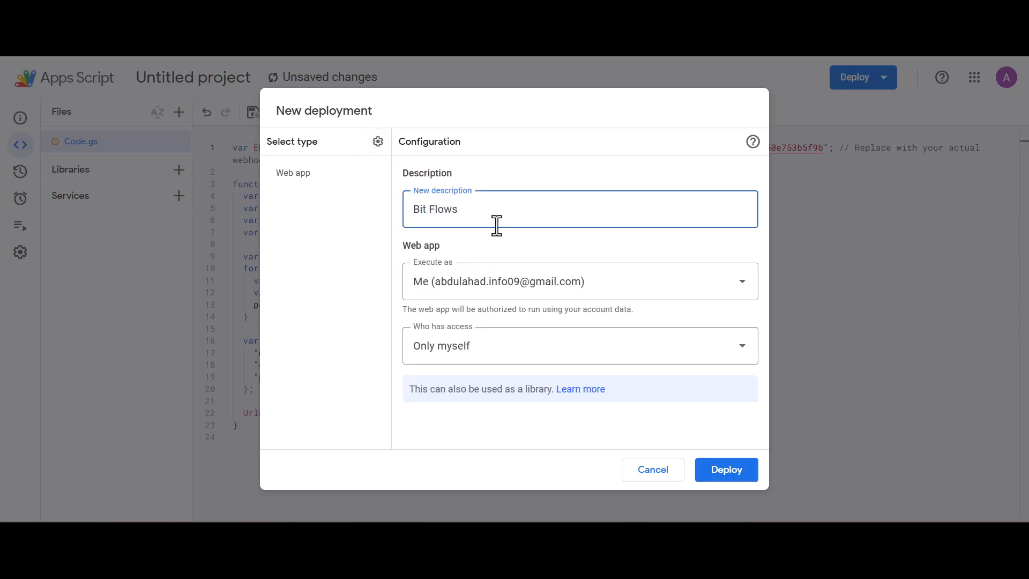
left_click(729, 470)
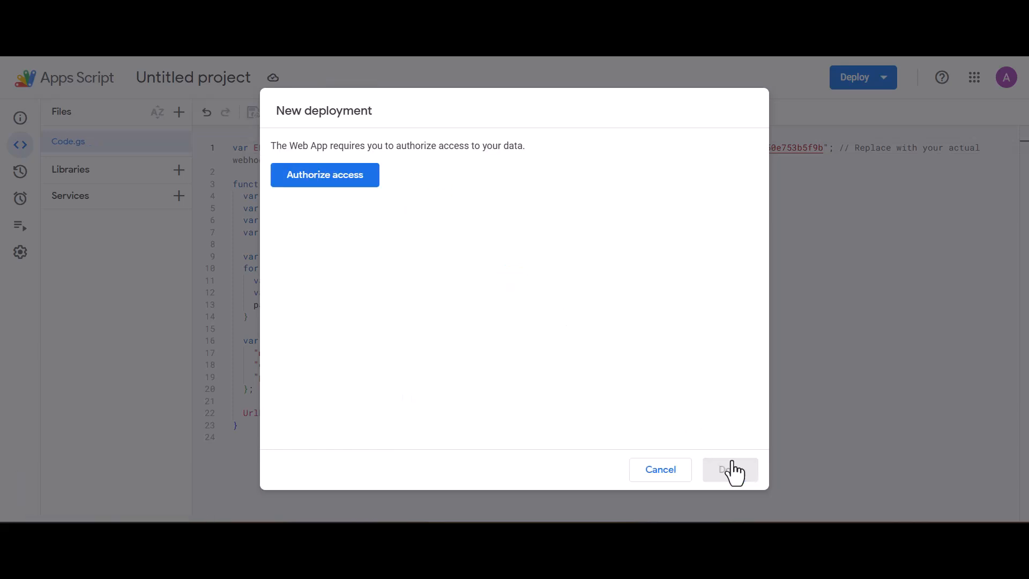
Authorize the script's access to the Google account through the advanced unsafe option, allow it, and finish deploying
left_click(357, 179)
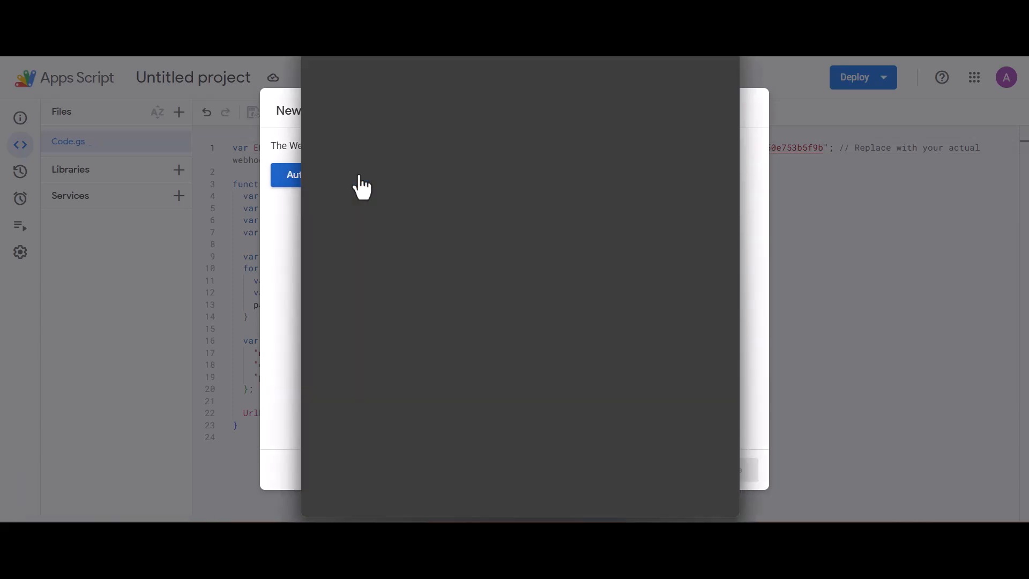
left_click(452, 249)
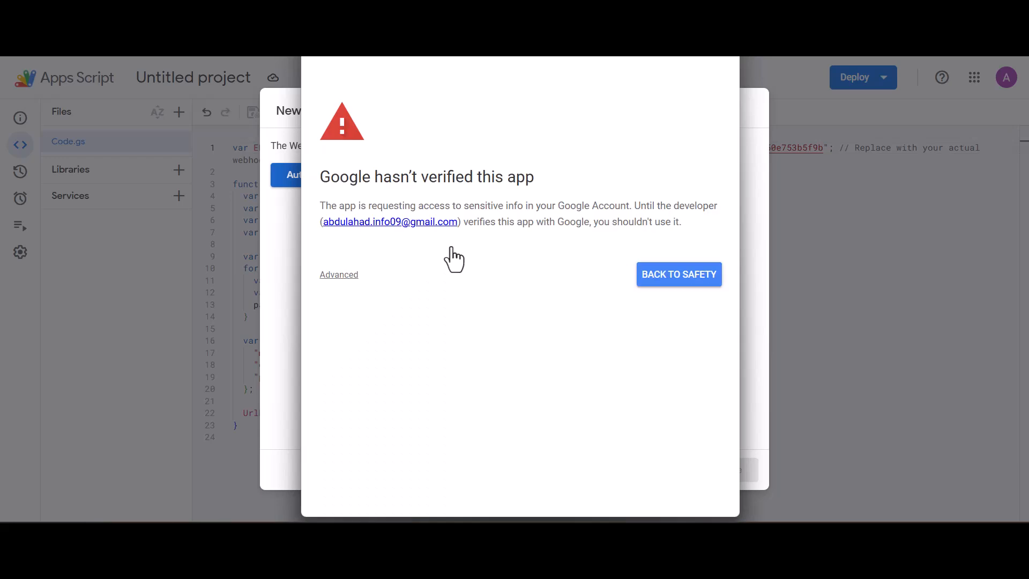
left_click(346, 279)
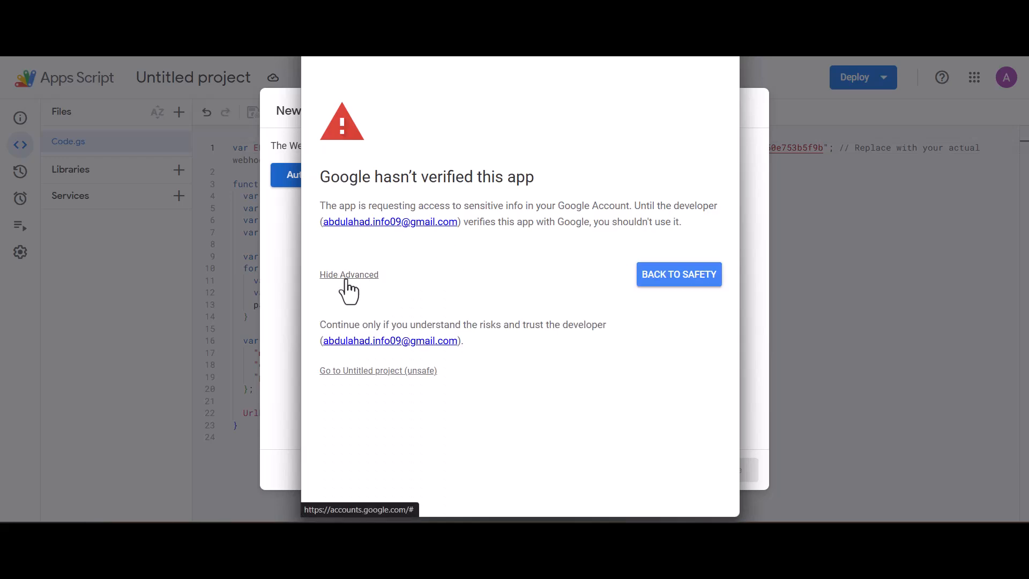
left_click(384, 370)
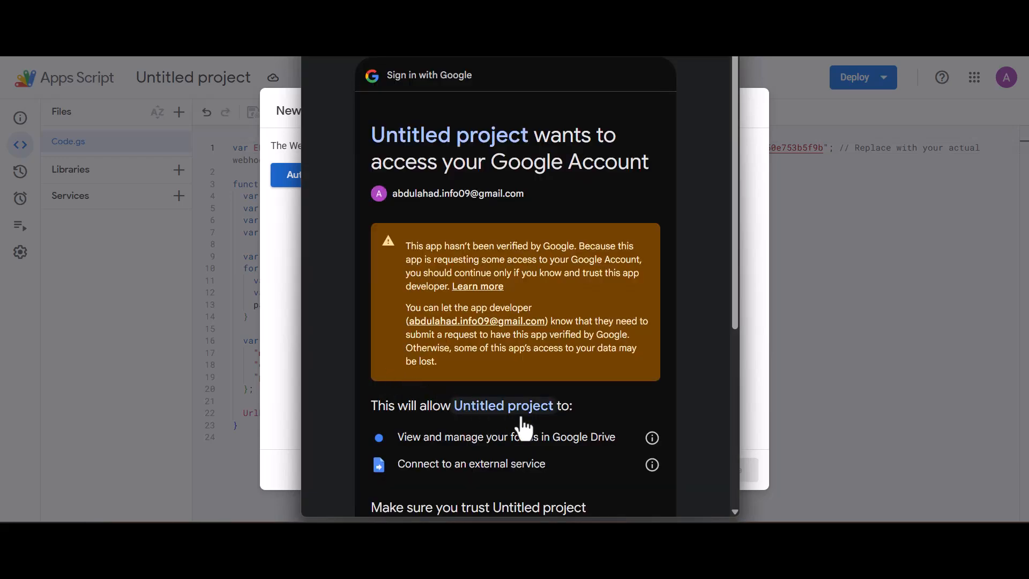
scroll(646, 454, "down", 5)
left_click(615, 459)
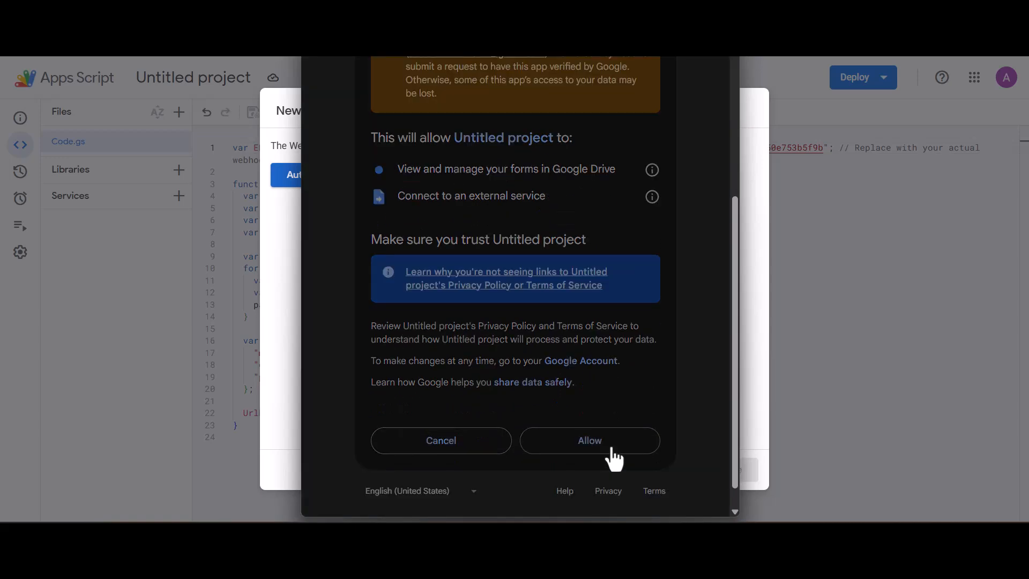
left_click(726, 472)
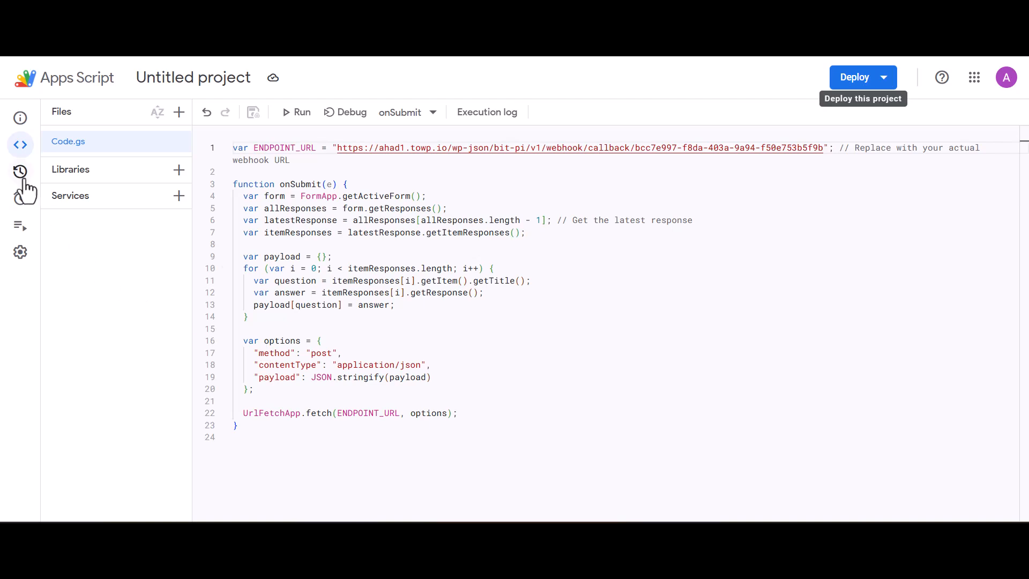
Add a trigger that runs onSubmit from the form on the On form submit event and save it
left_click(48, 208)
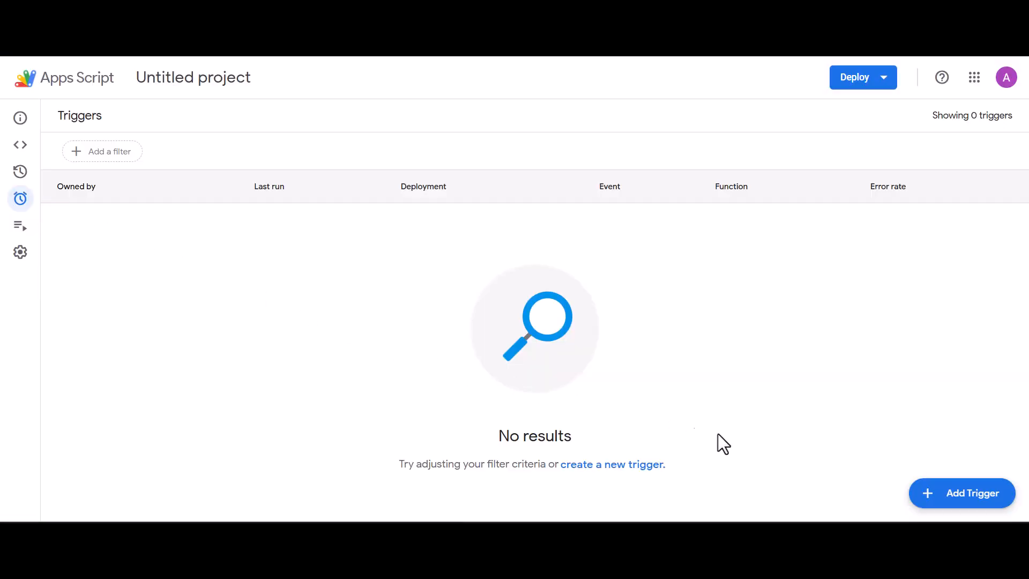
left_click(917, 498)
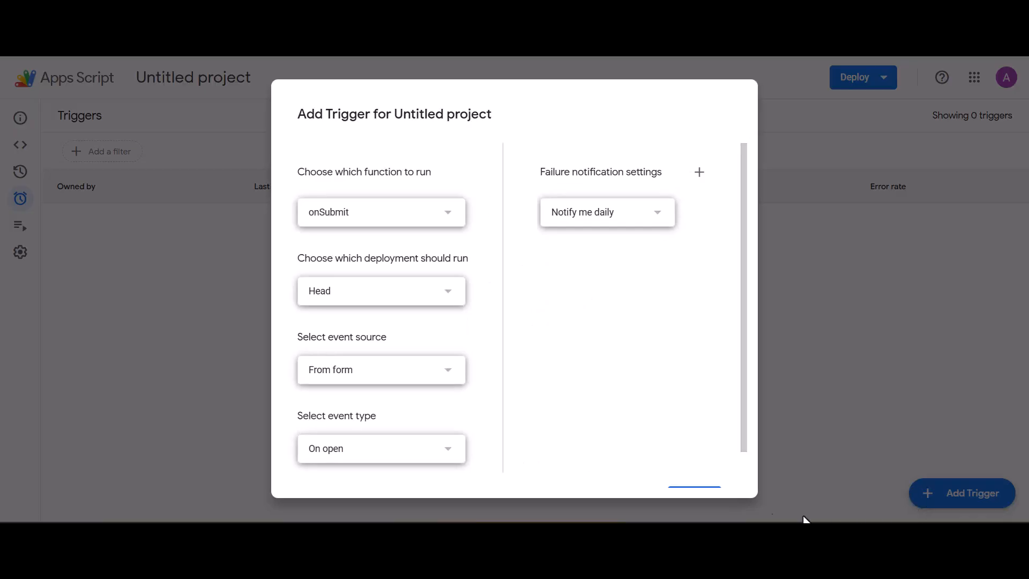
left_click(451, 455)
left_click(375, 488)
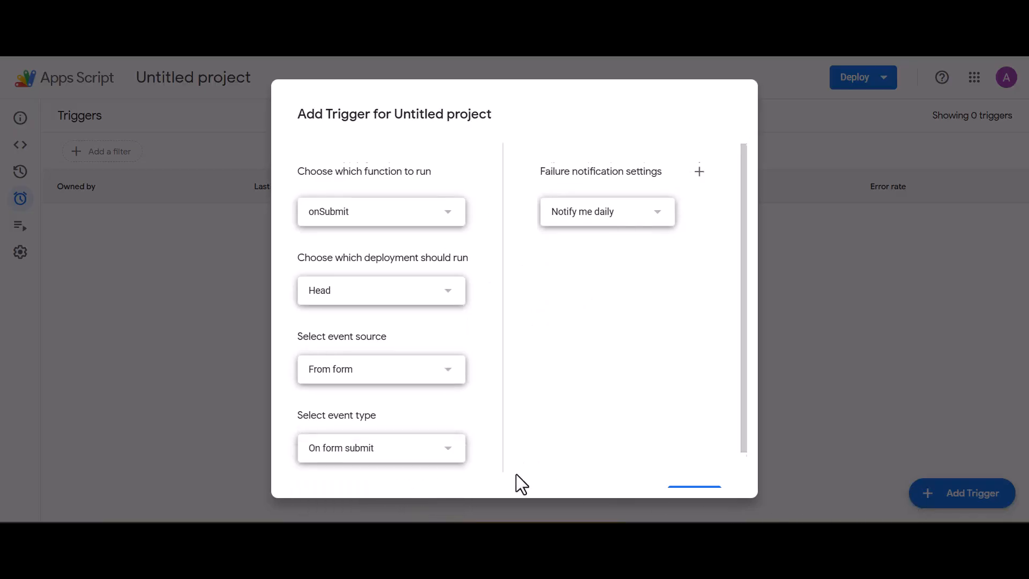
scroll(499, 475, "down", 1)
left_click(708, 464)
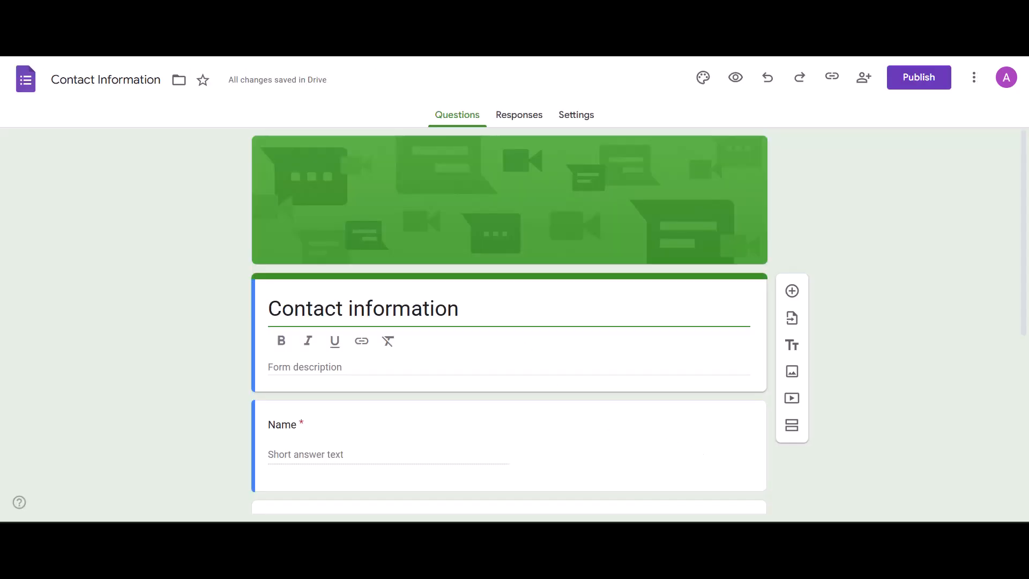
Publish the Contact Information form
left_click(911, 80)
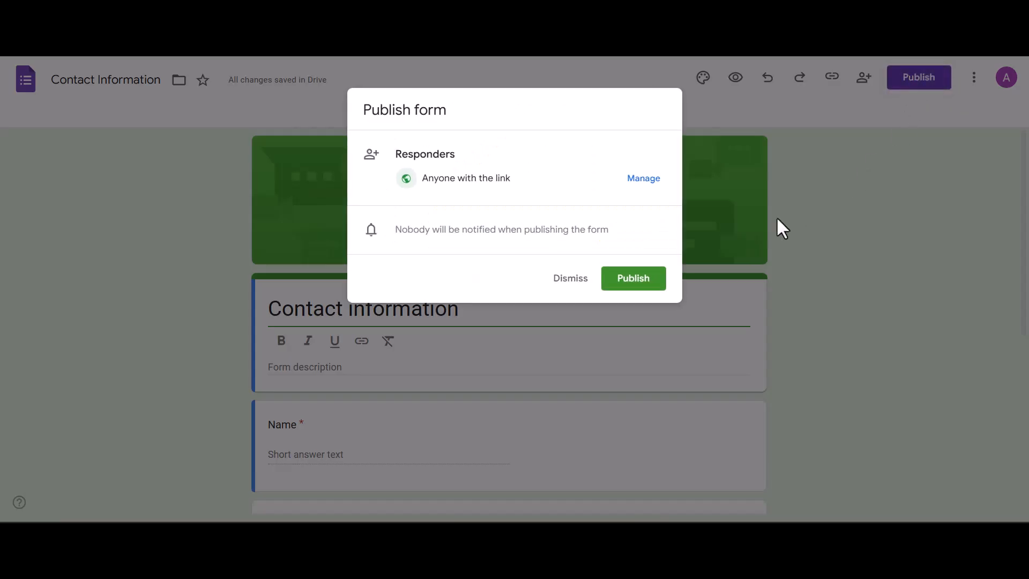
left_click(649, 279)
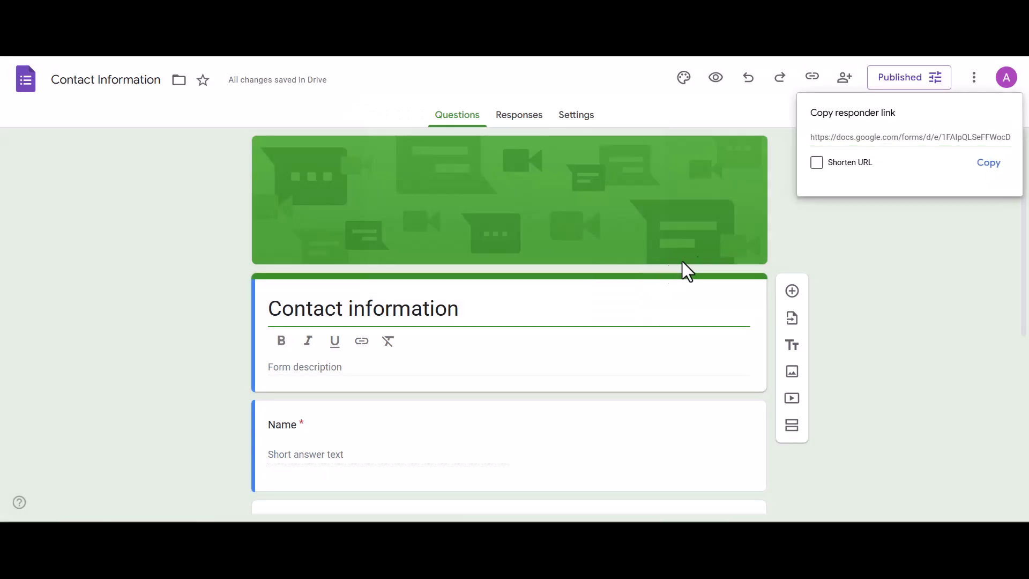
left_click(980, 164)
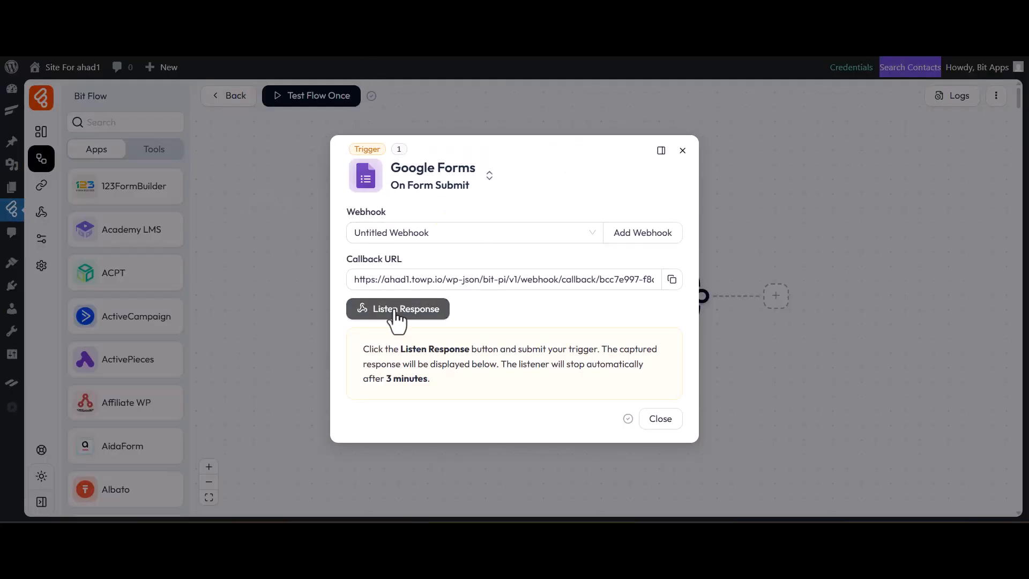
left_click(392, 310)
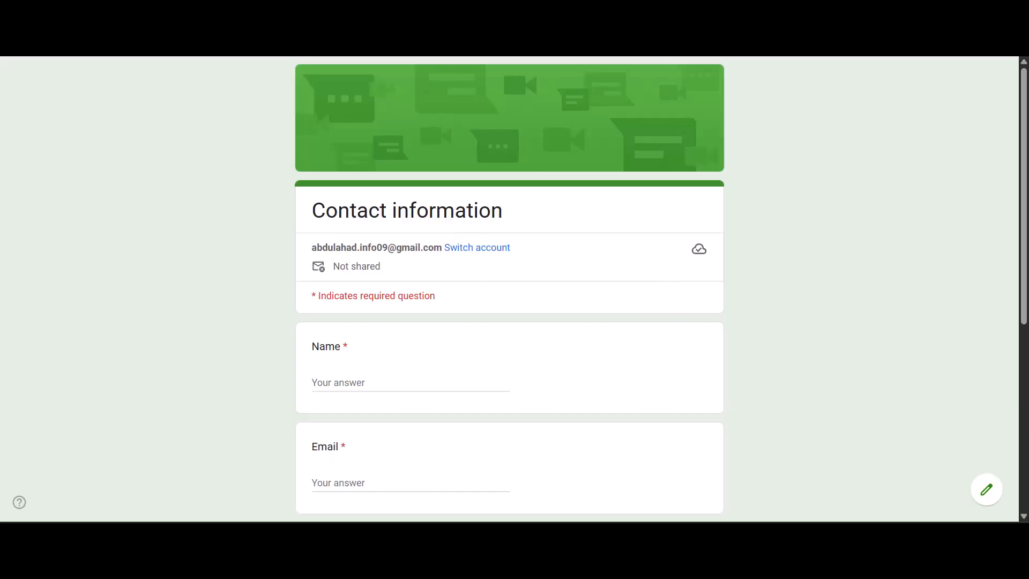
left_click(366, 375)
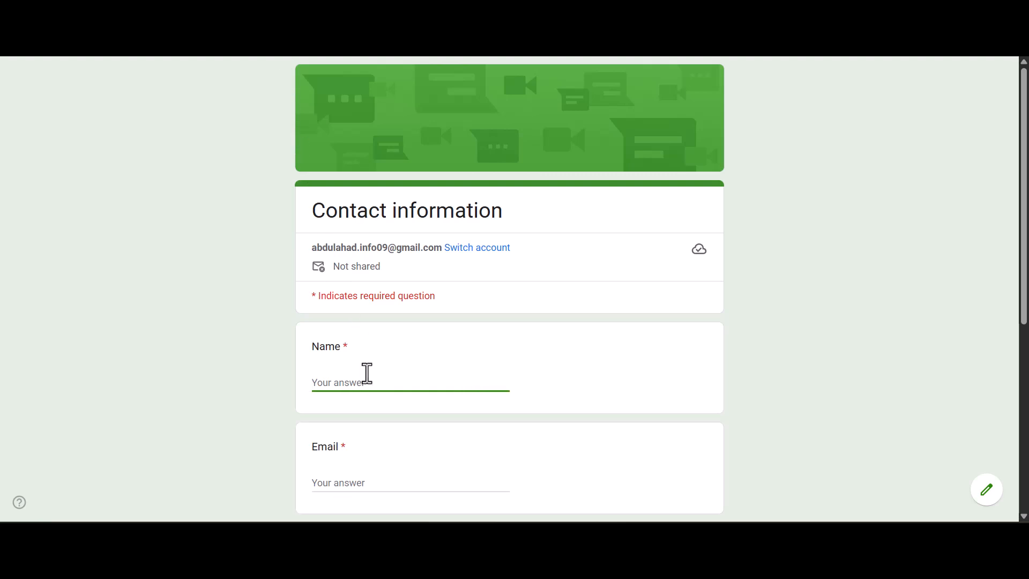
type("Bit Flows")
scroll(362, 365, "down", 2)
left_click(357, 352)
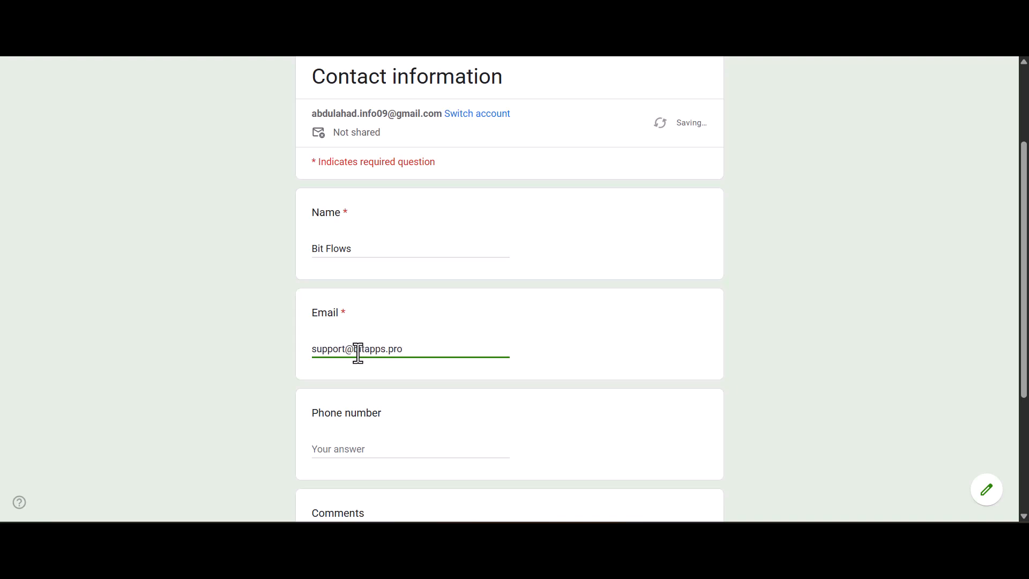
scroll(353, 370, "down", 1)
left_click(351, 382)
type("01800000000")
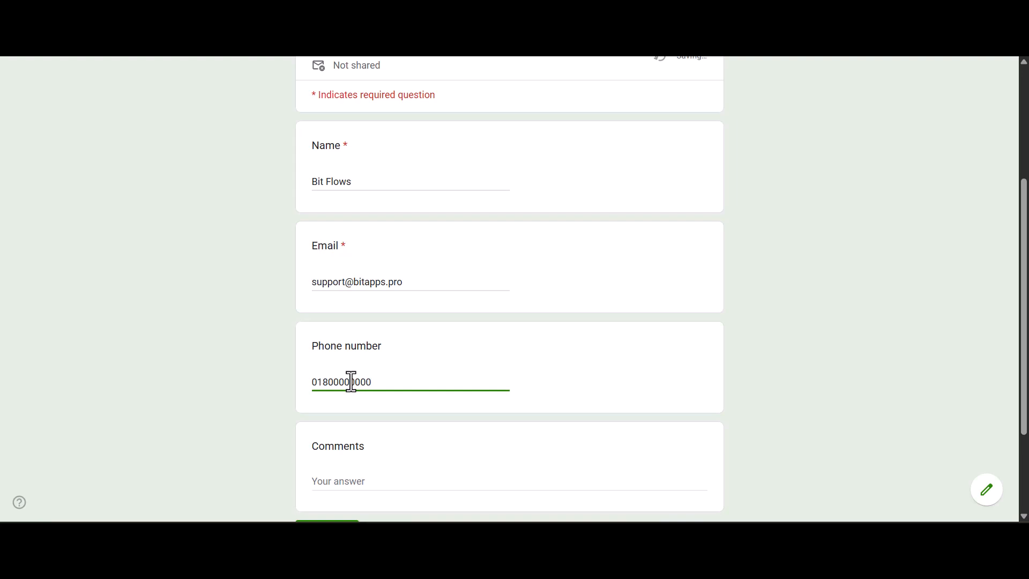
Enter test as the comment and submit the form response
scroll(351, 382, "down", 1)
left_click(349, 425)
type("test")
left_click(334, 471)
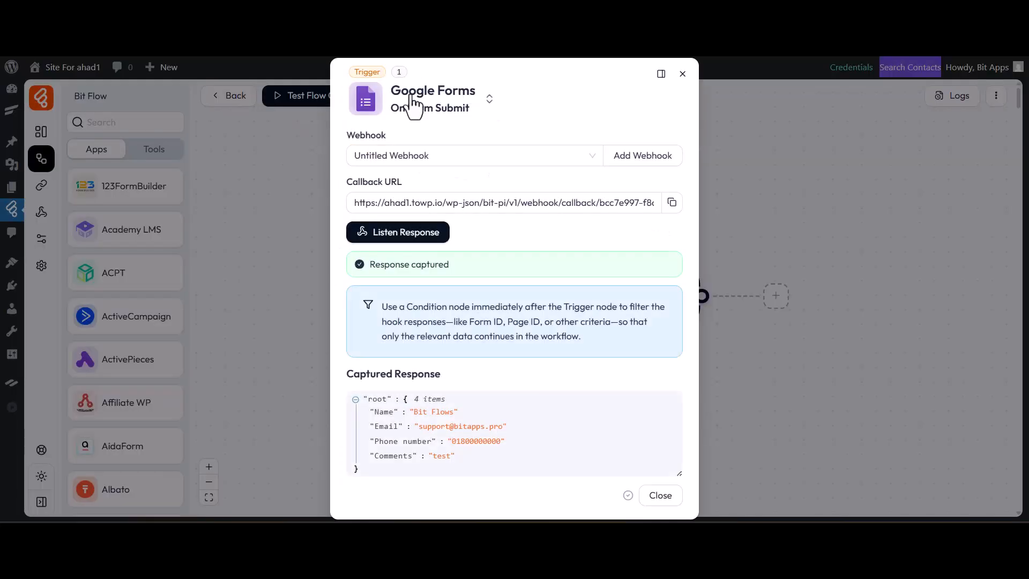
Review the captured response in the Google Forms trigger settings and close the dialog
left_click_drag(442, 373, 345, 373)
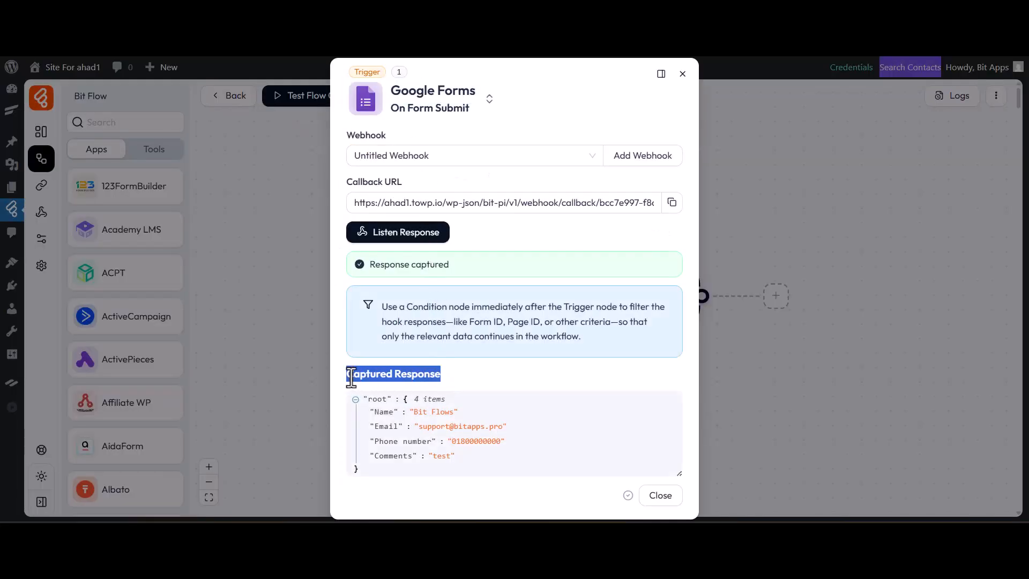
left_click(476, 385)
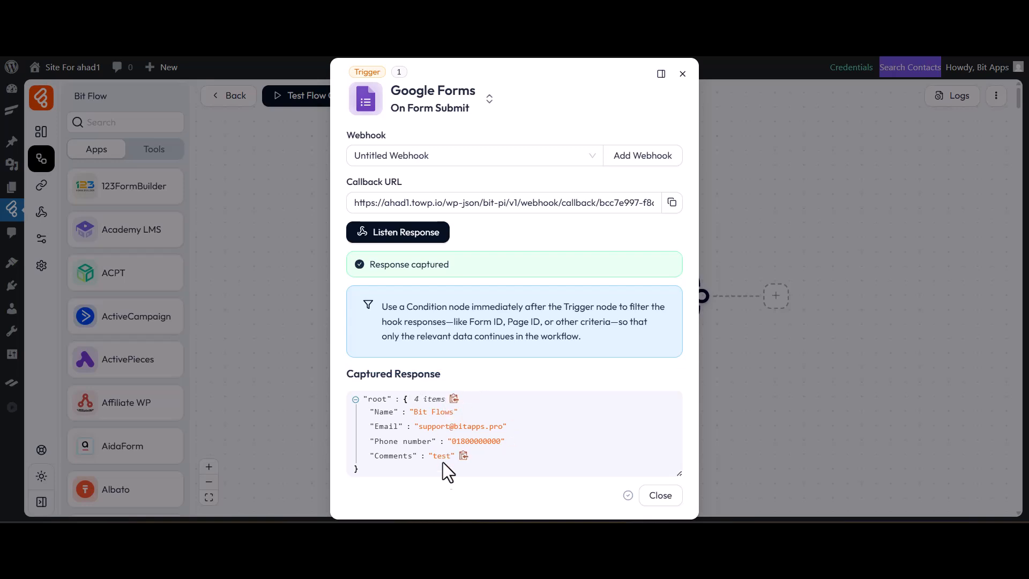
left_click(659, 501)
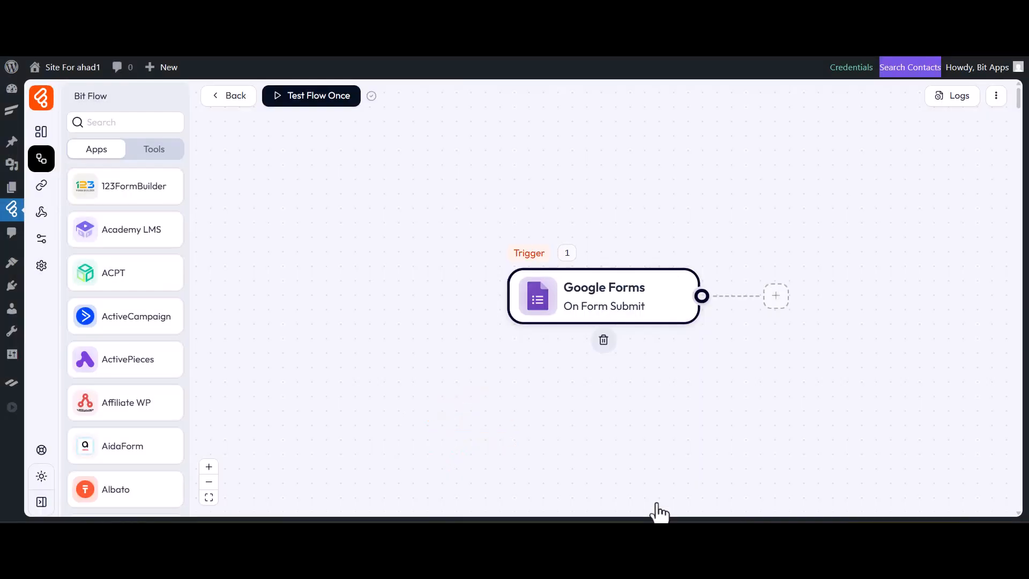
Add a Benchmark Create Contact action after the Google Forms trigger
left_click(772, 304)
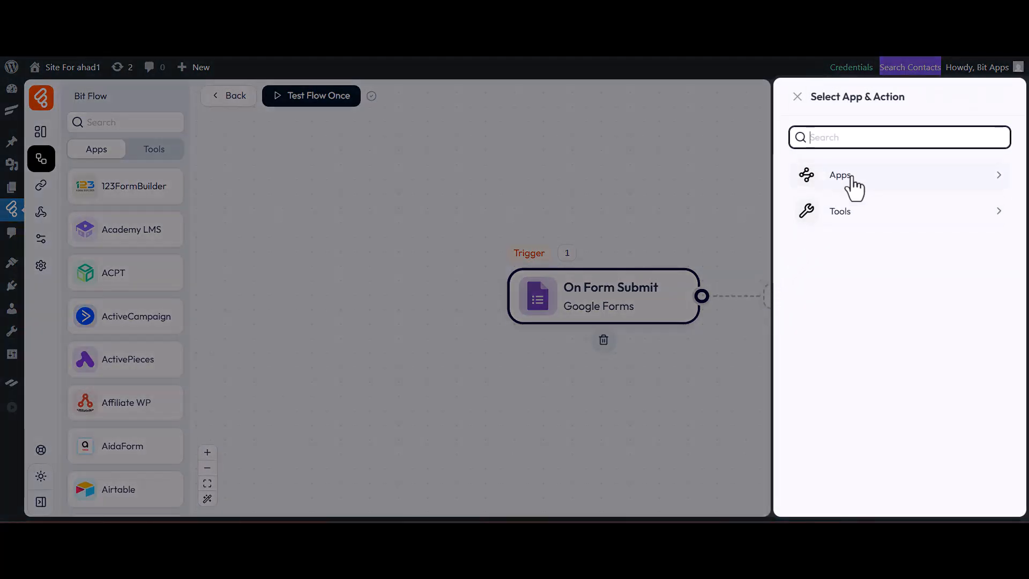
type("benchmark")
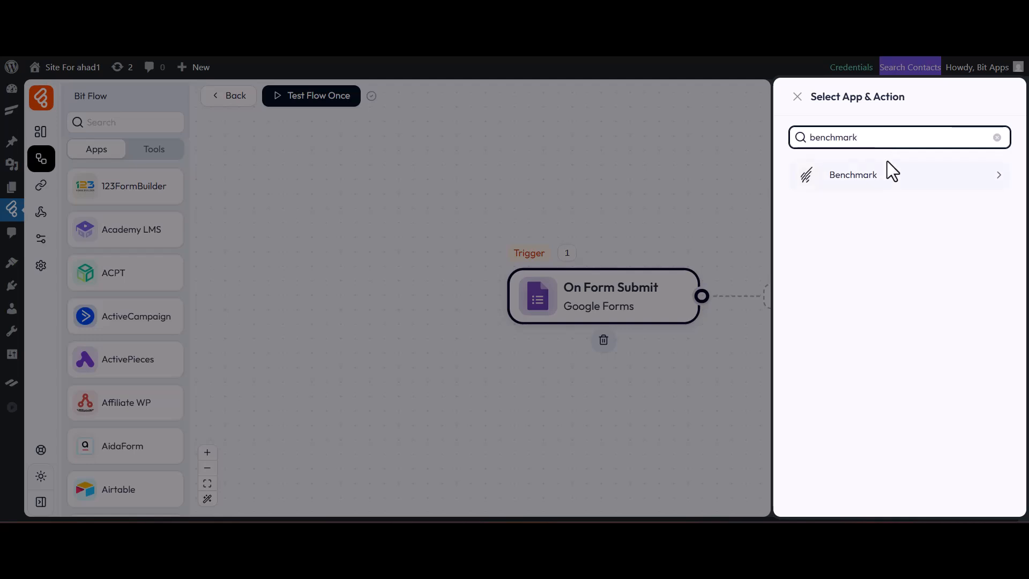
left_click(889, 181)
left_click(887, 178)
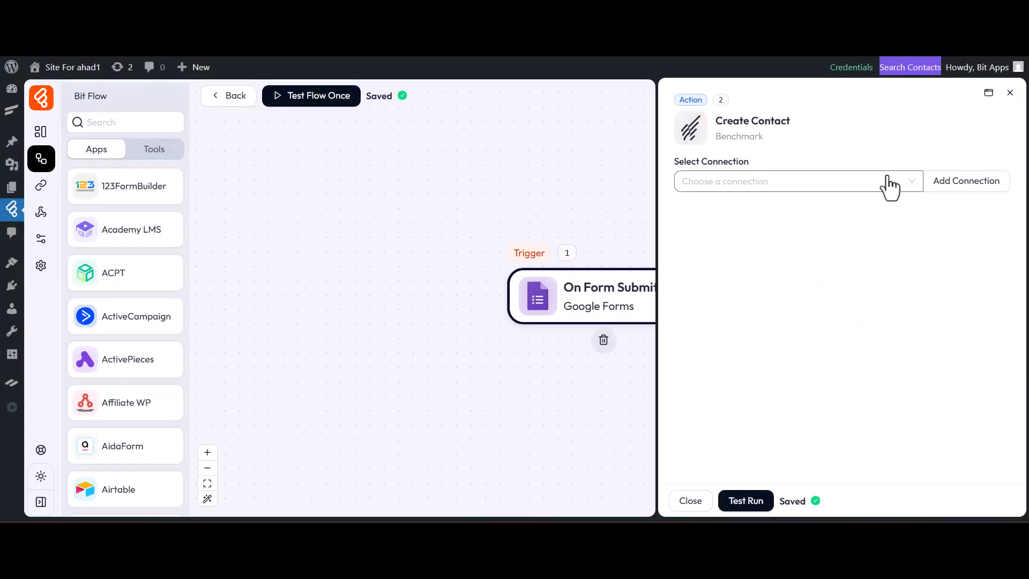
Begin adding a new Benchmark connection named Benchmark connection
left_click(952, 186)
left_click_drag(853, 155, 817, 156)
left_click(774, 159)
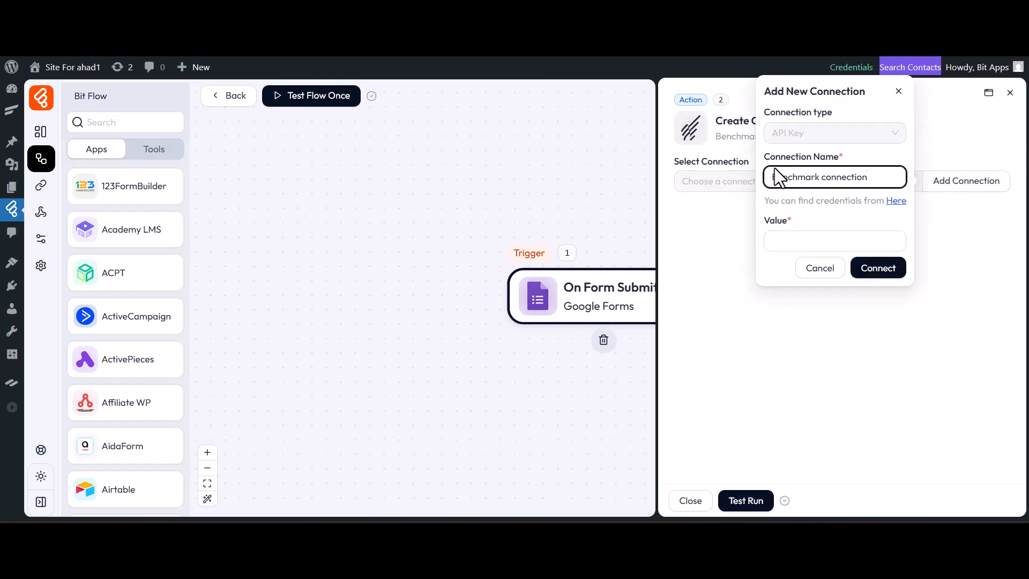
left_click_drag(796, 222, 767, 220)
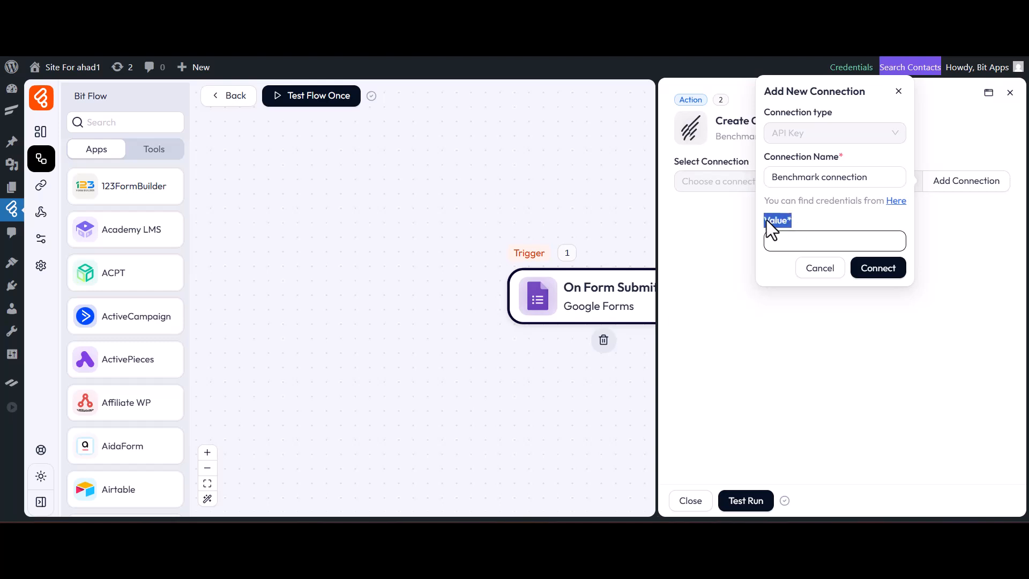
left_click(806, 220)
Open the Benchmark credentials page, copy the account's API key and close that tab
left_click(895, 202)
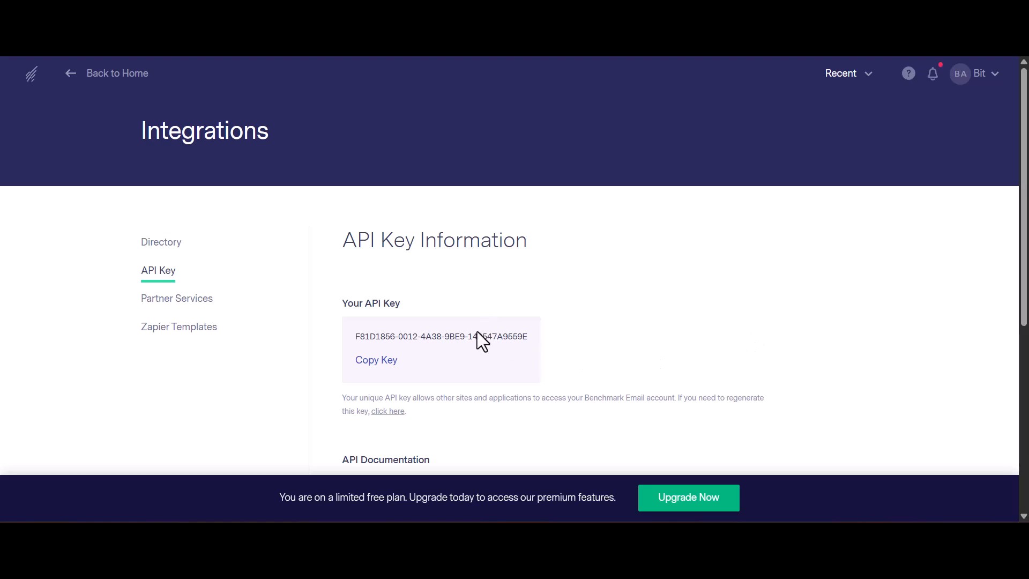
left_click(418, 303)
left_click(384, 363)
key("ctrl+w")
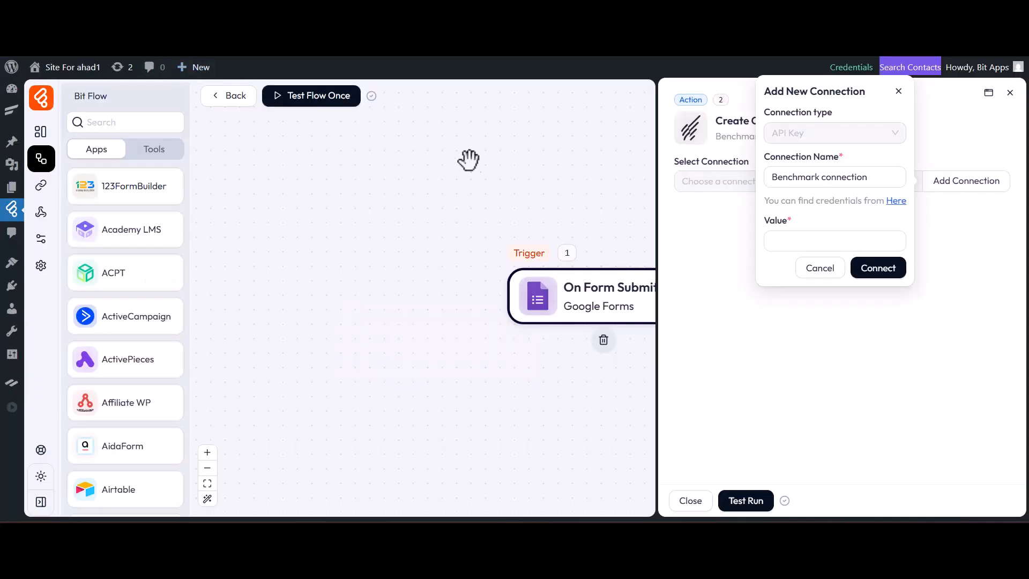
Paste the API key into the connection's value and connect
left_click(835, 243)
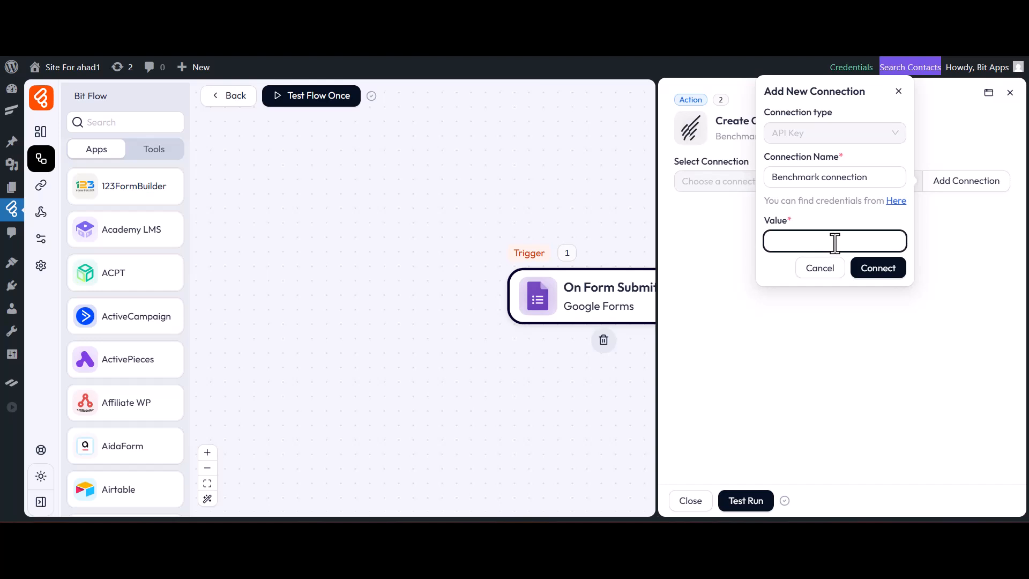
key("ctrl+v")
left_click(879, 270)
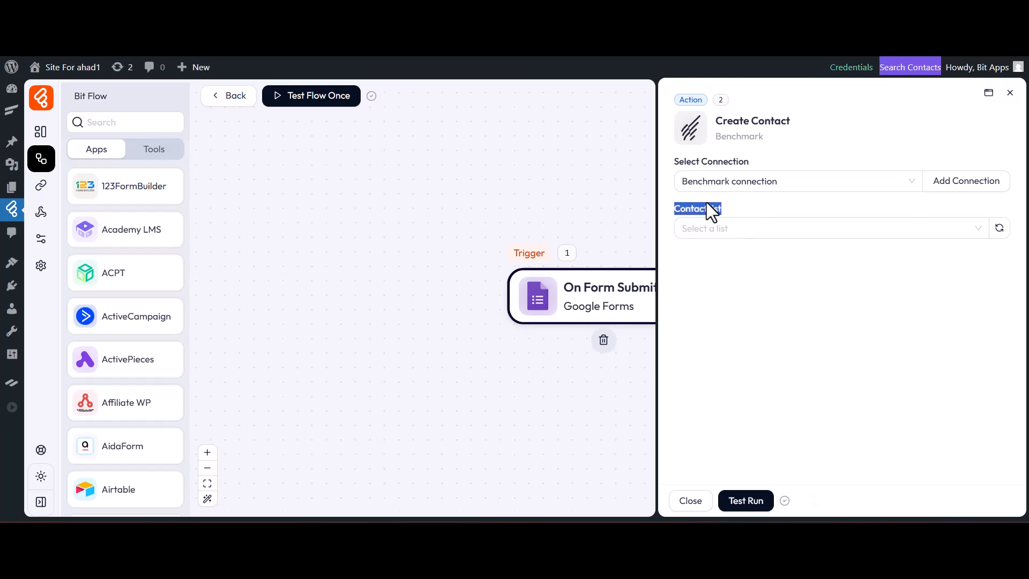
Select Bit Flows List as the Benchmark contact list
left_click(735, 229)
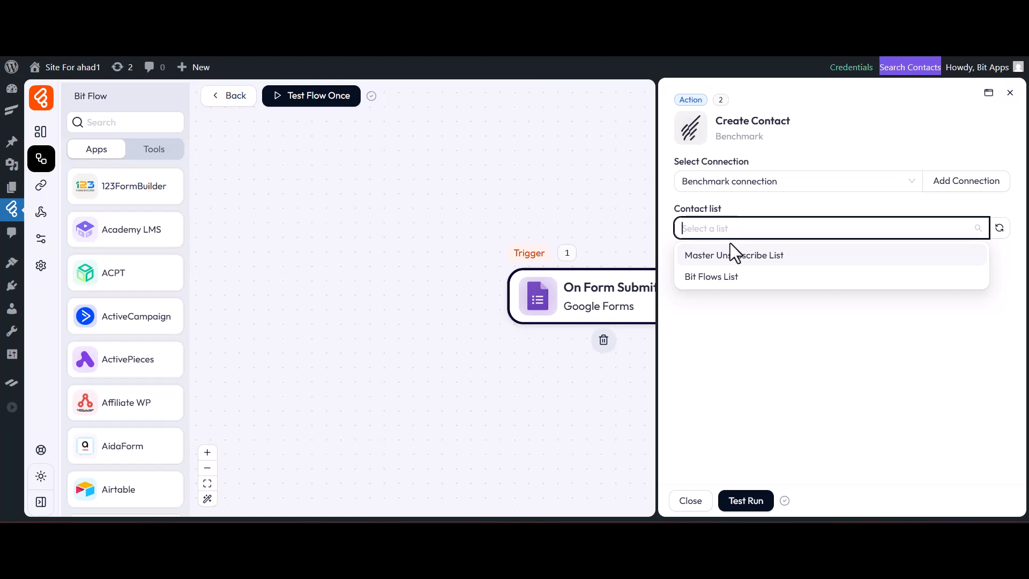
left_click(719, 278)
left_click_drag(740, 255, 706, 256)
left_click(736, 253)
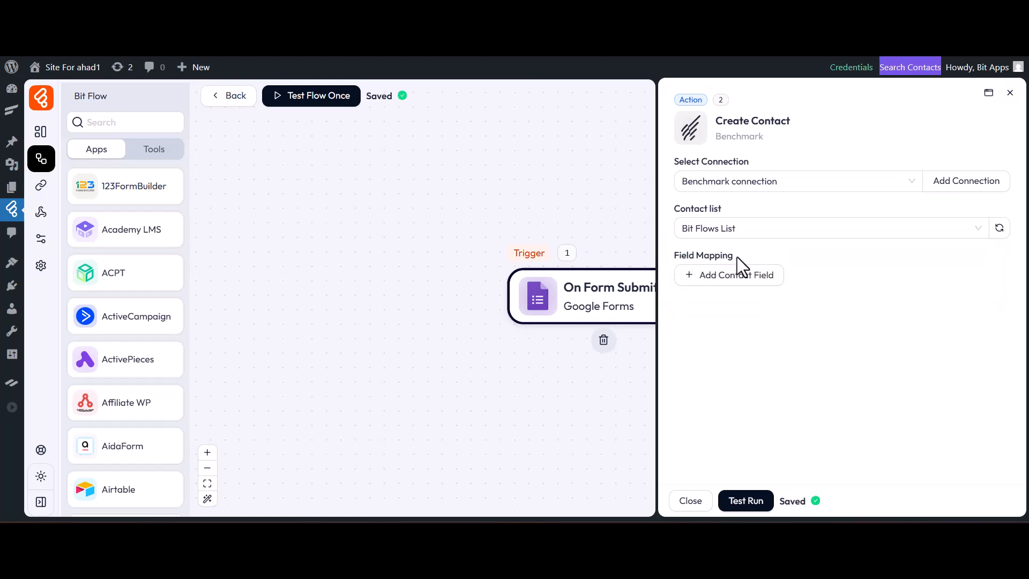
Map the Benchmark Email field to the form's Email answer
left_click(735, 276)
left_click(739, 308)
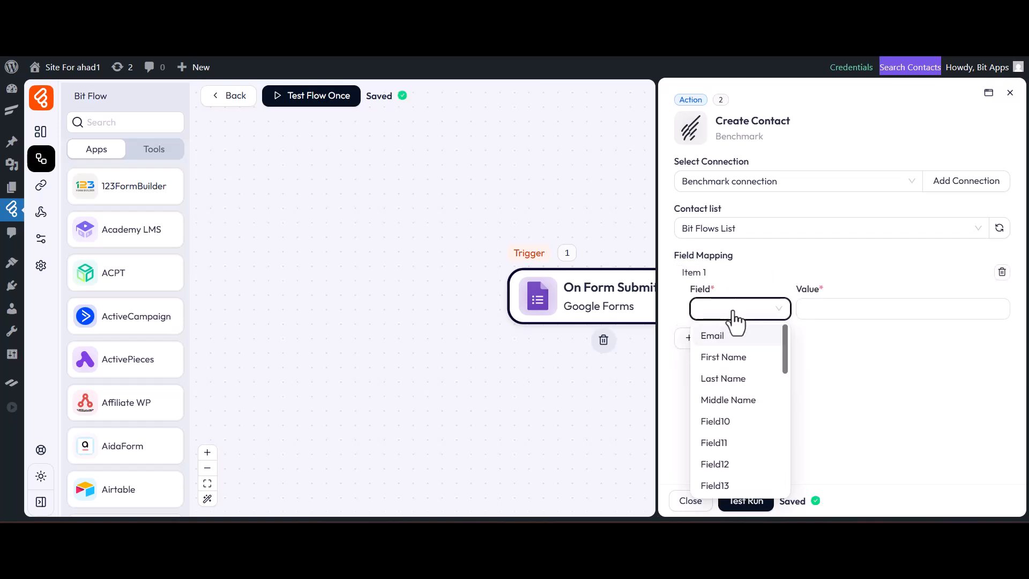
left_click(731, 337)
left_click(809, 313)
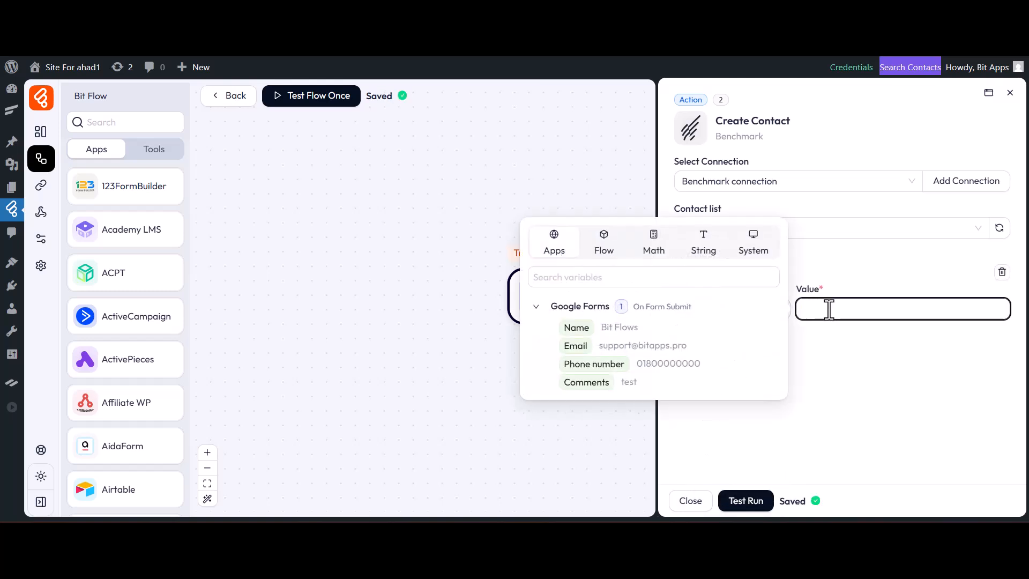
left_click(574, 345)
Map the First Name field to the form's Name answer and close the action panel
left_click(751, 343)
left_click(743, 368)
left_click(732, 217)
left_click(809, 371)
left_click(584, 394)
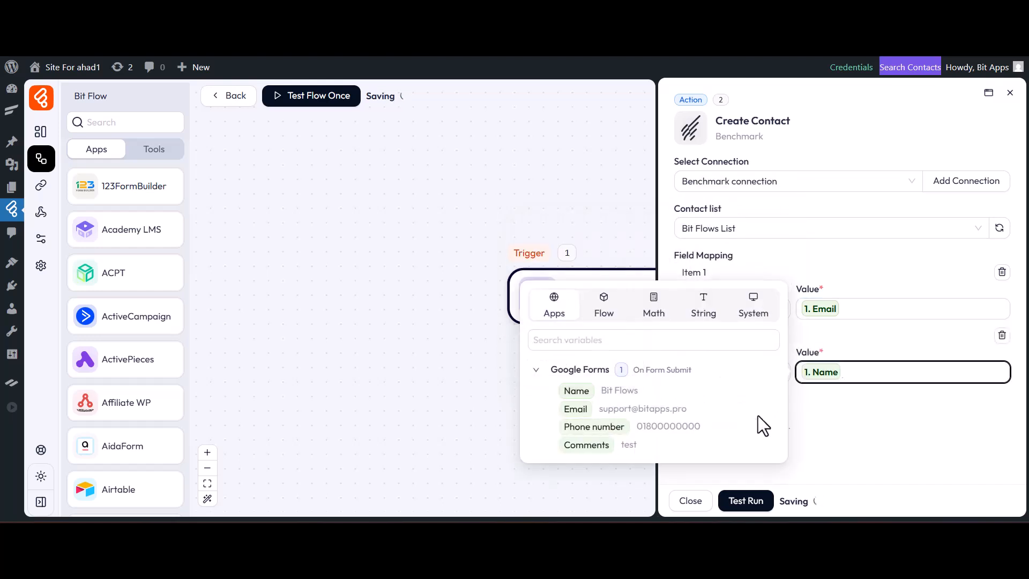
left_click(804, 426)
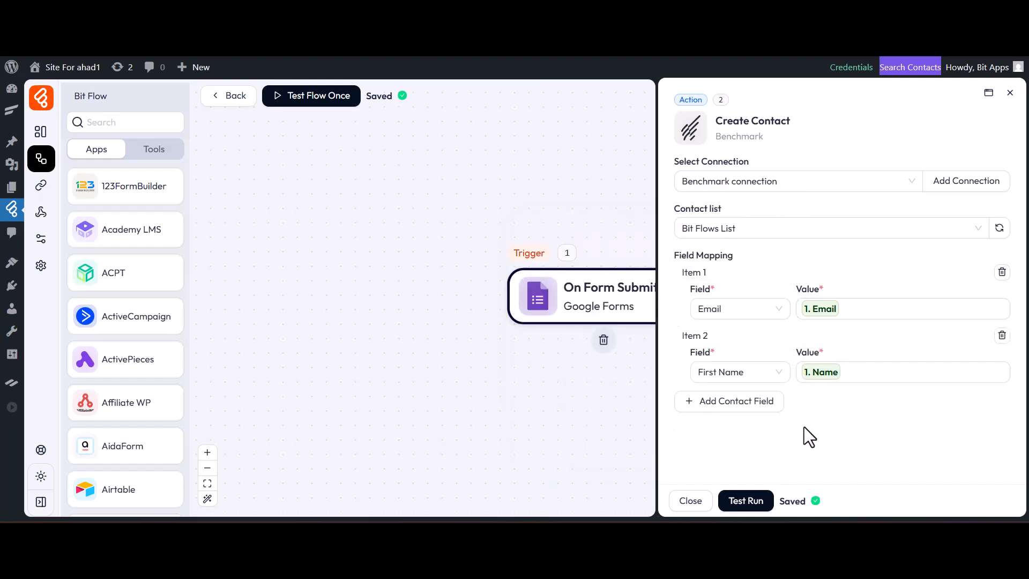
left_click(691, 501)
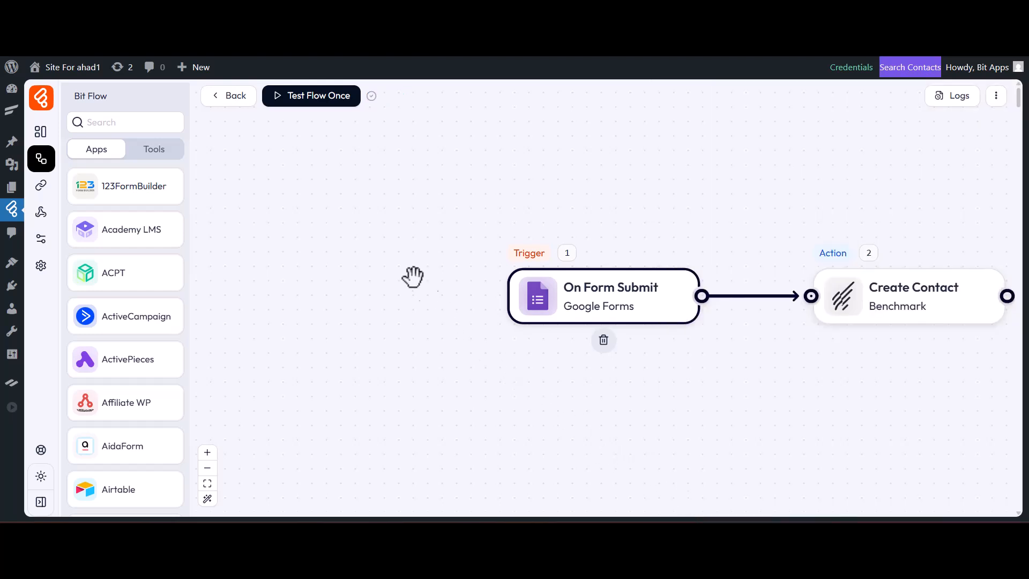
Run the flow once with the existing captured data
left_click(320, 152)
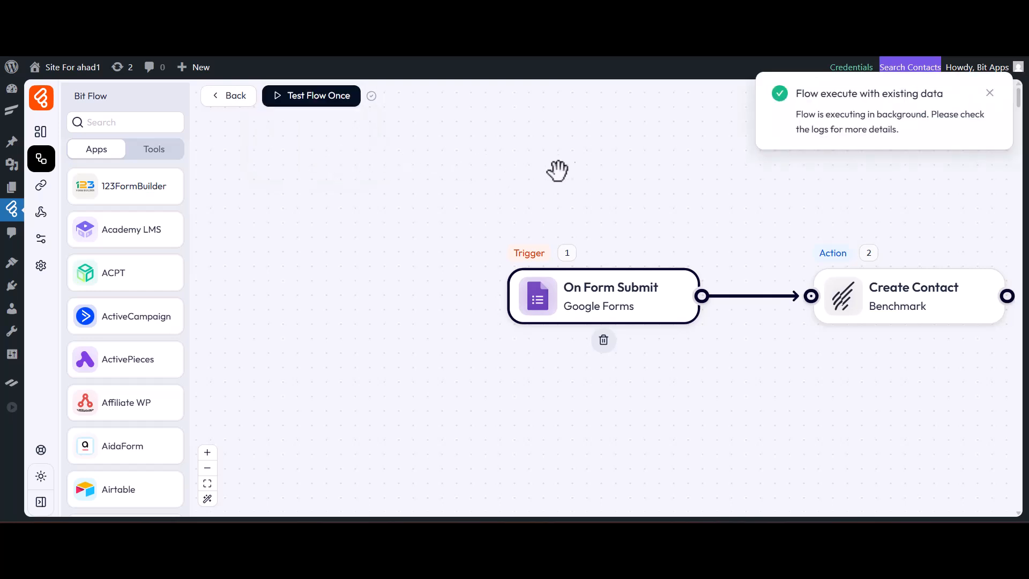
left_click(988, 94)
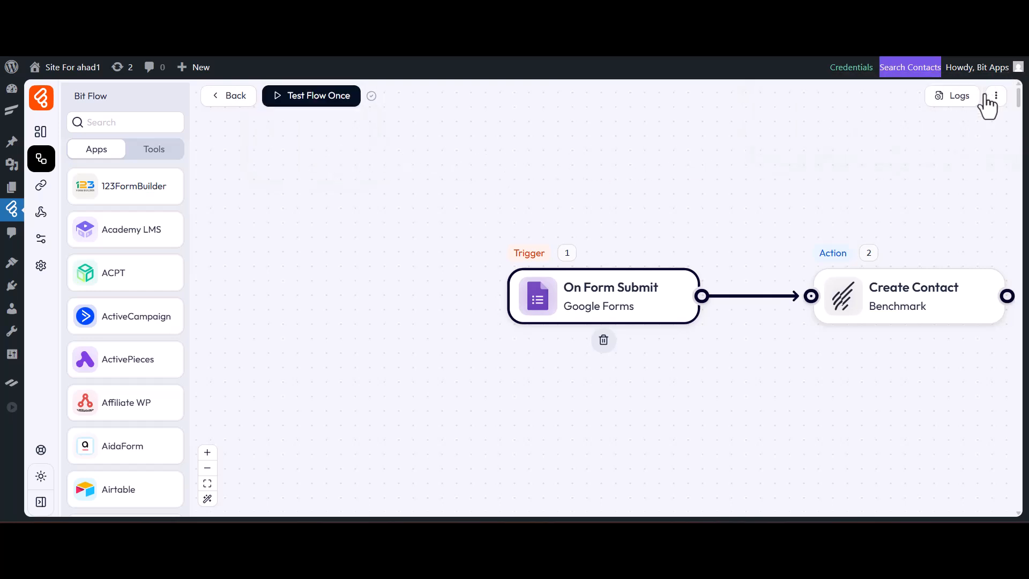
Inspect the latest run's log details, expanding the Benchmark node's input and output data
left_click(972, 97)
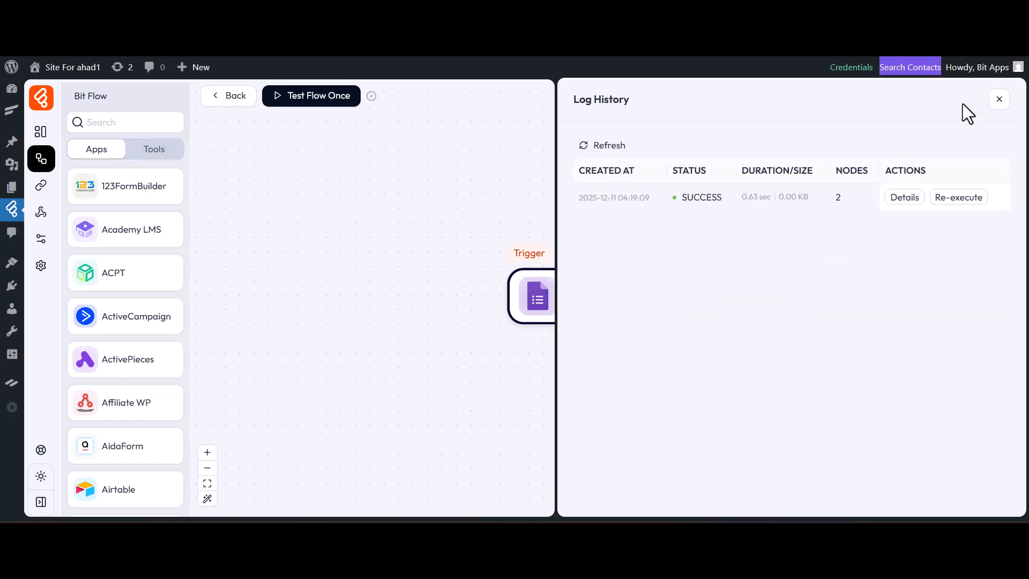
left_click(902, 197)
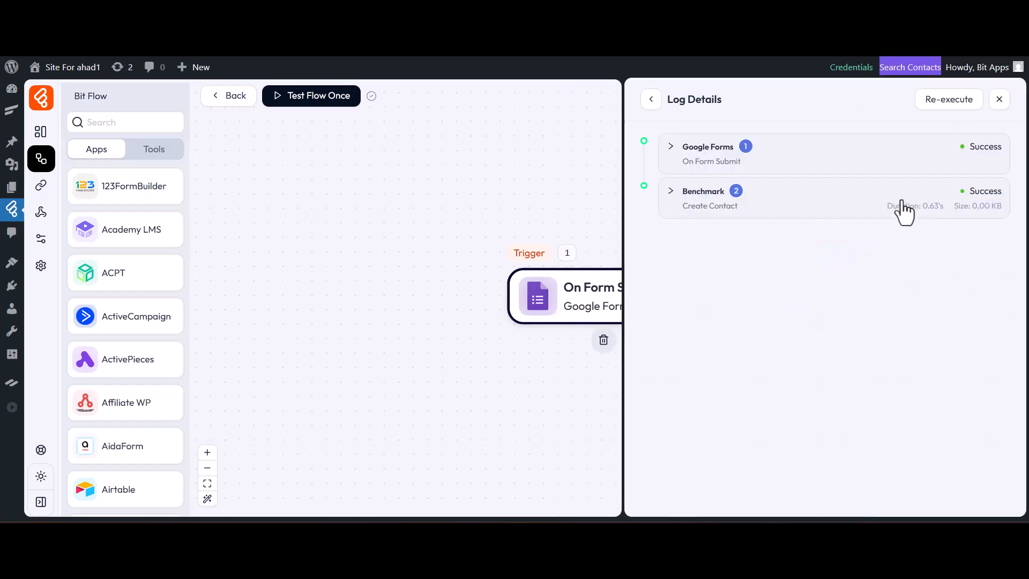
left_click(902, 201)
left_click(695, 253)
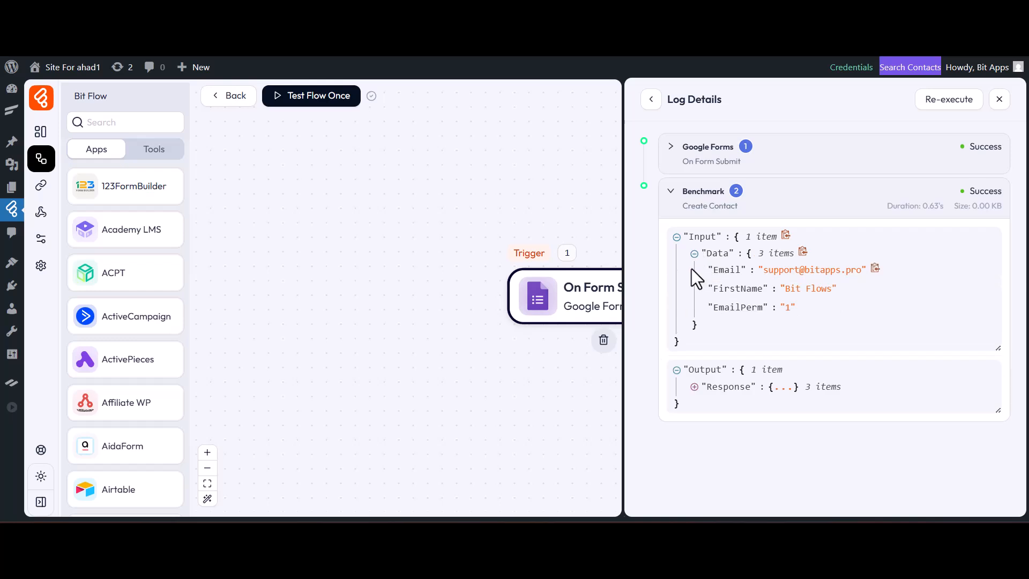
left_click(694, 386)
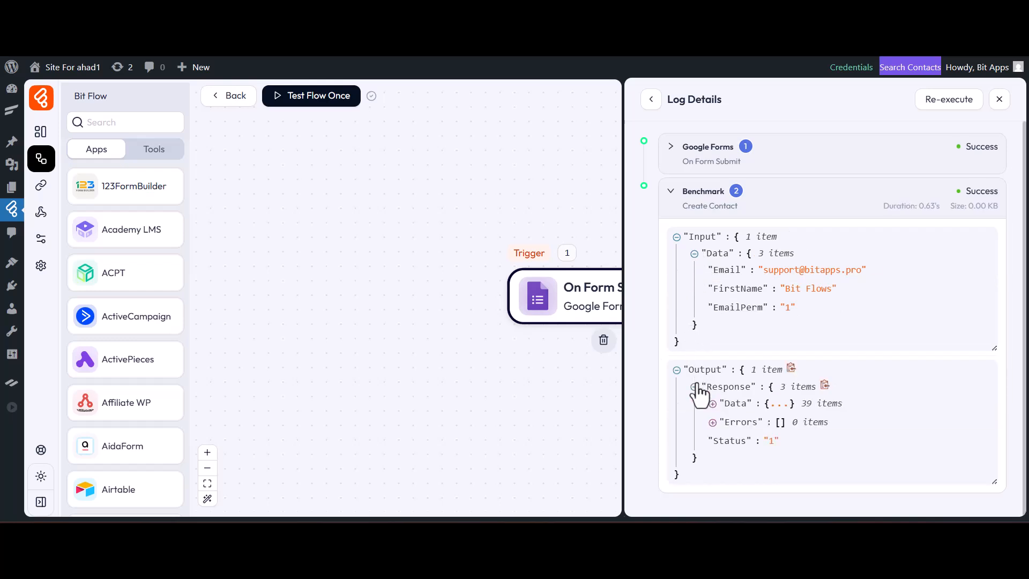
left_click(712, 403)
scroll(876, 330, "down", 4)
scroll(876, 330, "up", 2)
scroll(881, 340, "up", 3)
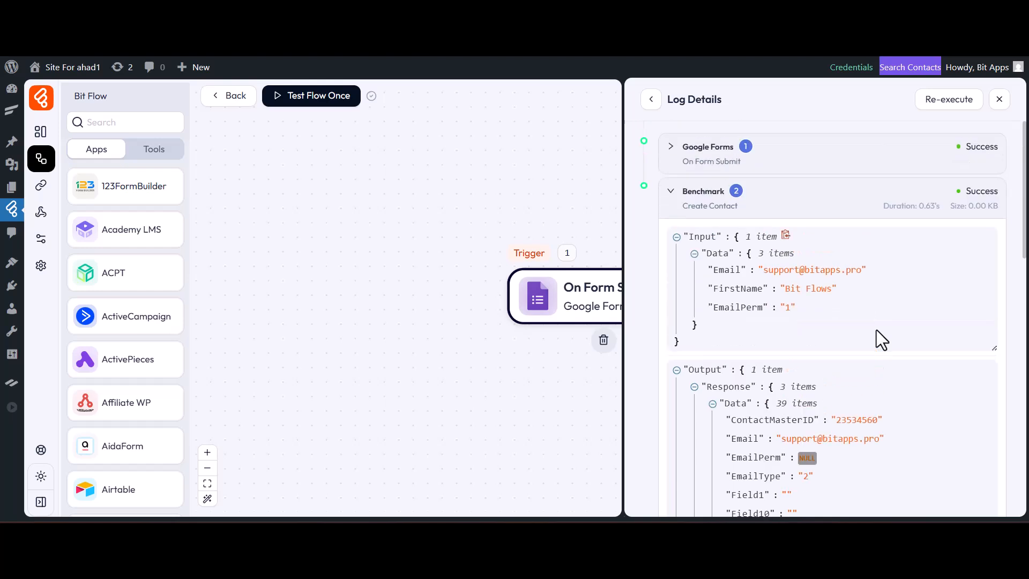
left_click(851, 210)
left_click(997, 99)
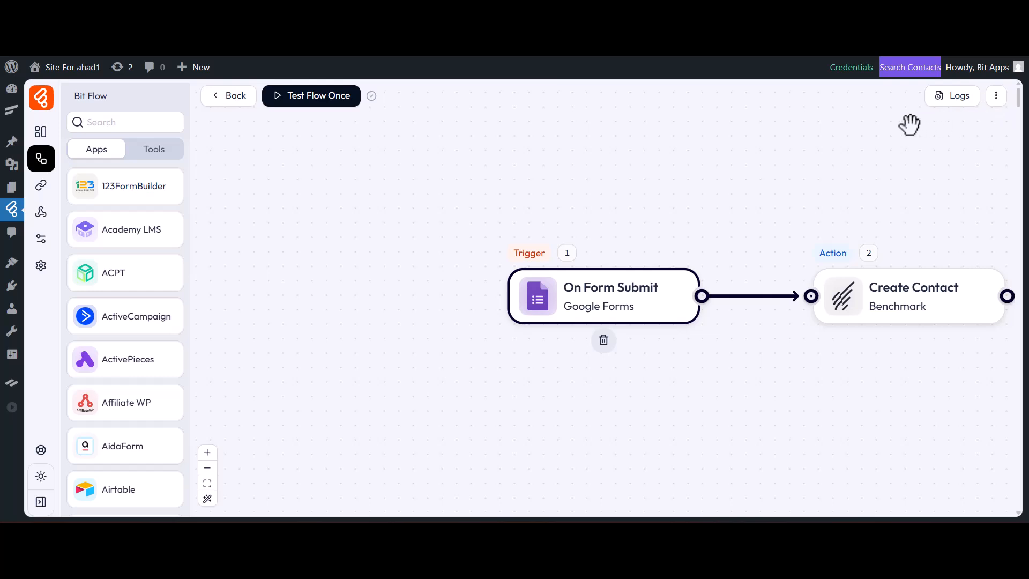
Open the Bit Flows List among Benchmark's contact lists to check its contacts
left_click(310, 53)
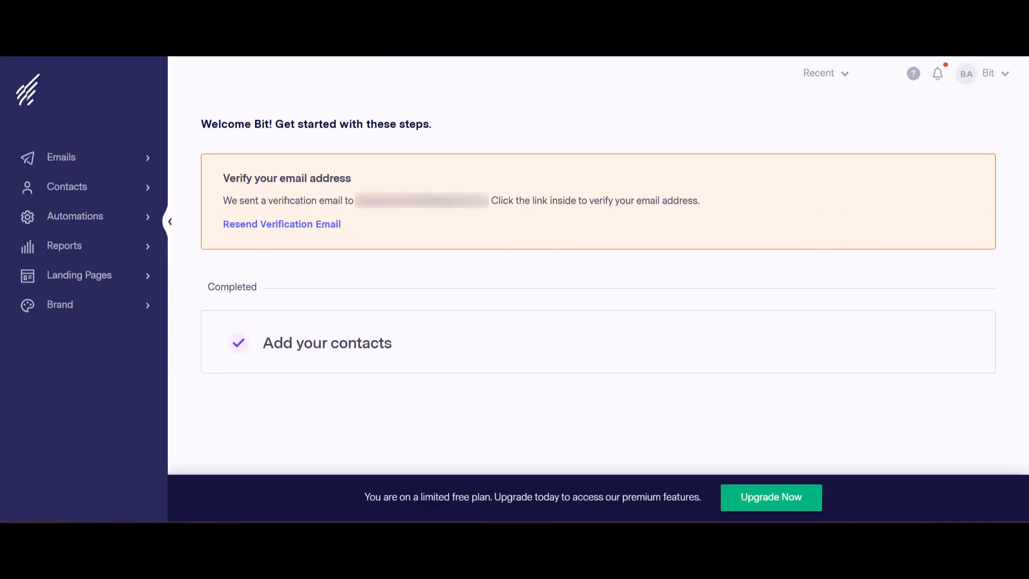
left_click(120, 189)
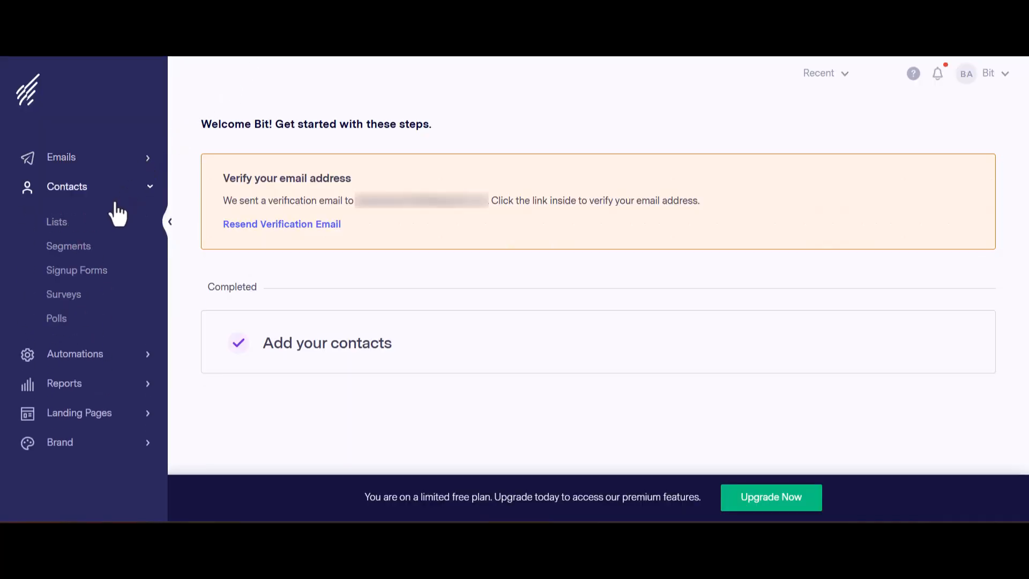
left_click(100, 230)
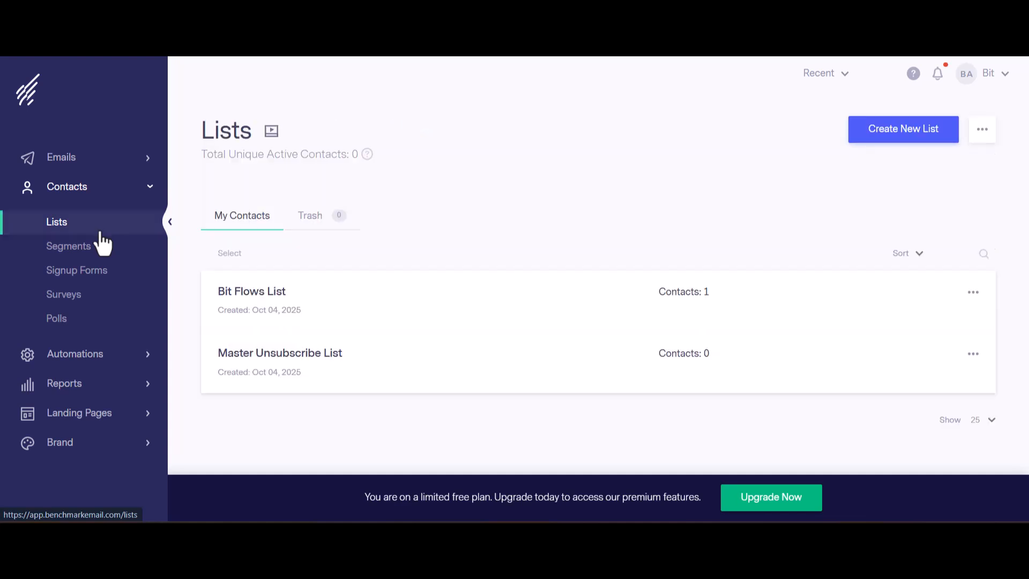
left_click(253, 292)
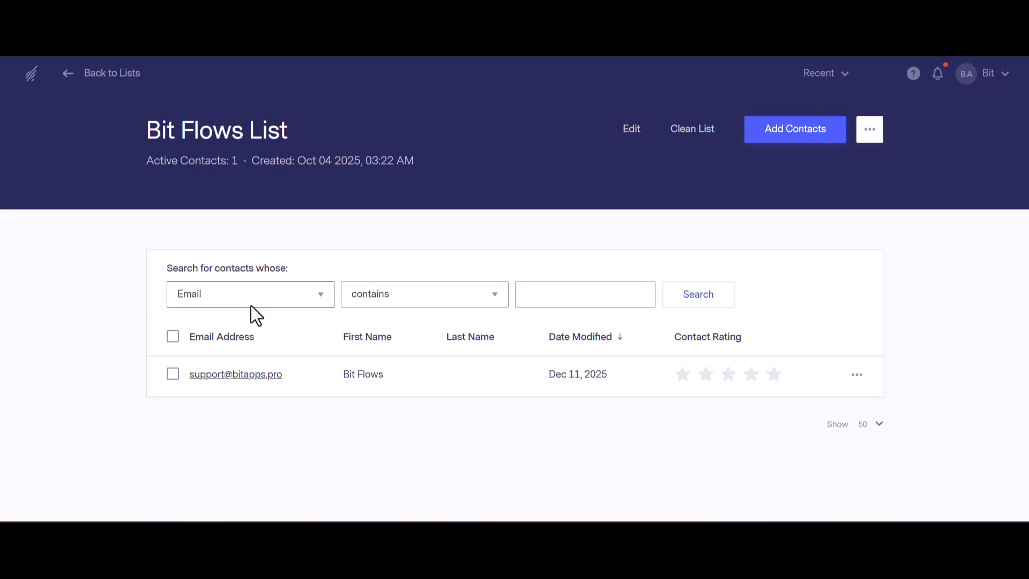